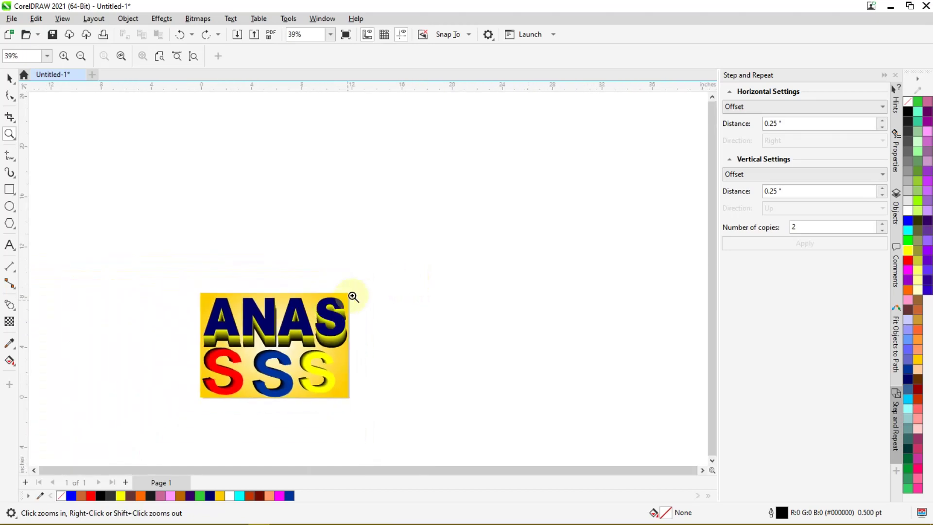
scroll(262, 391, down, 1)
scroll(262, 358, up, 3)
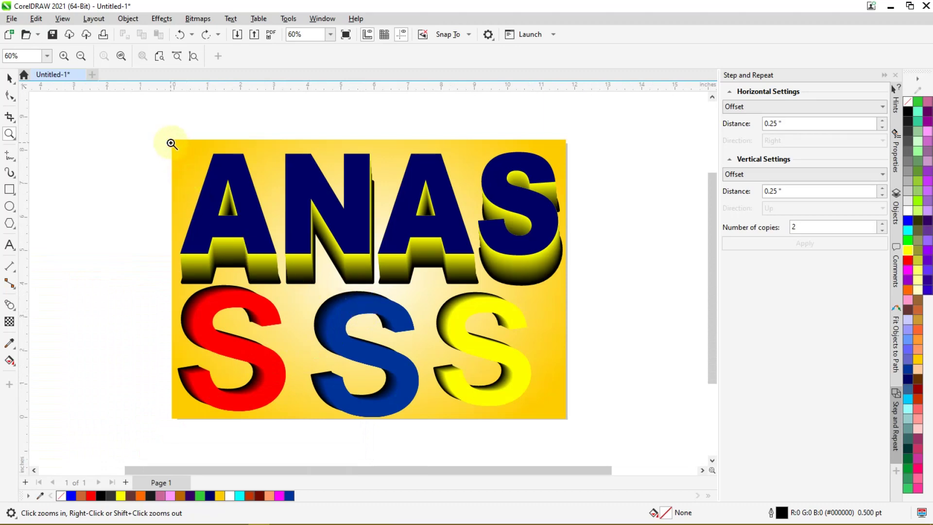
Drag the grouped ANAS SSS poster artwork onto the pasteboard right of the page
drag(177, 144, 568, 421)
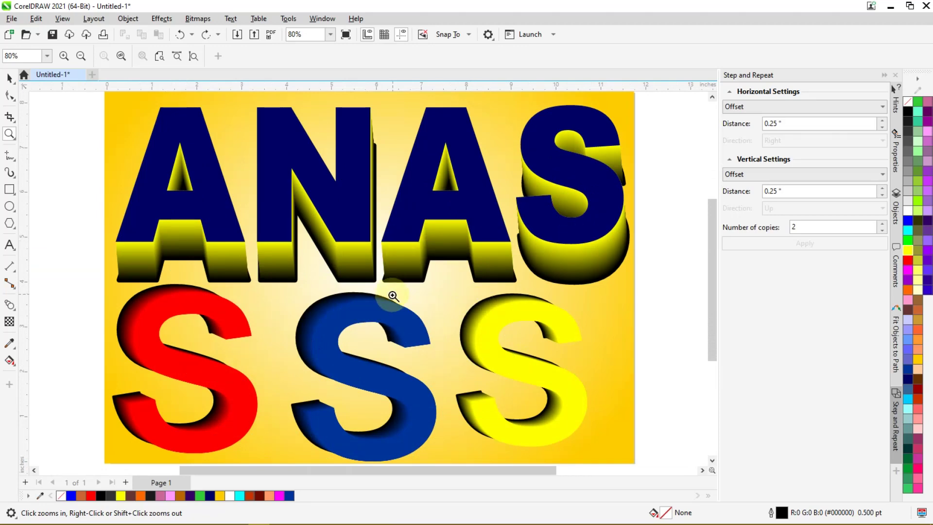
scroll(386, 295, down, 1)
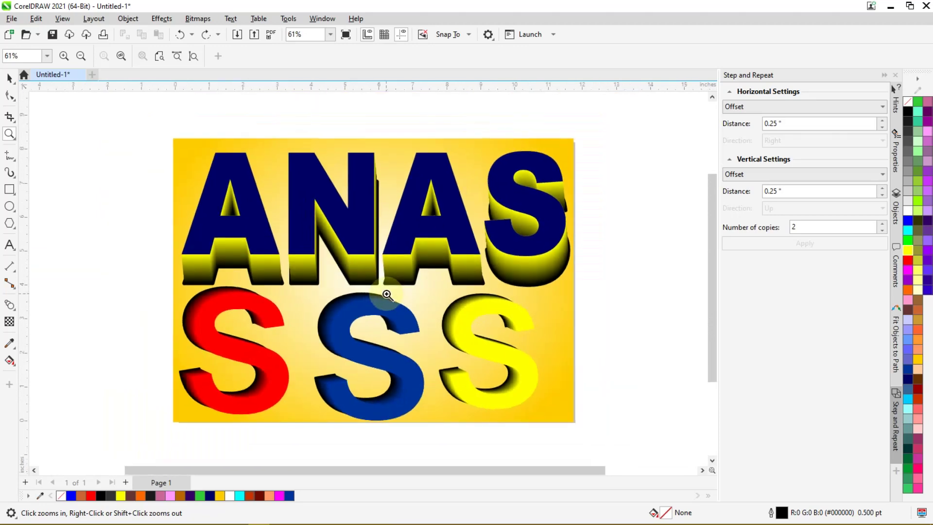
scroll(384, 288, up, 1)
scroll(368, 262, down, 1)
click(10, 78)
scroll(297, 263, down, 2)
drag(183, 177, 459, 374)
mouse_move(388, 287)
mouse_down()
mouse_move(611, 221)
mouse_move(602, 219)
mouse_up()
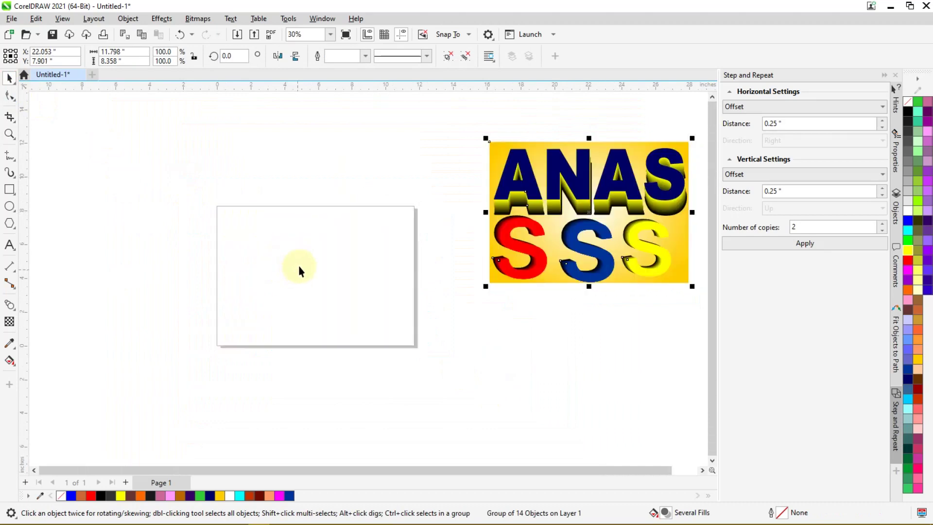
scroll(299, 270, up, 2)
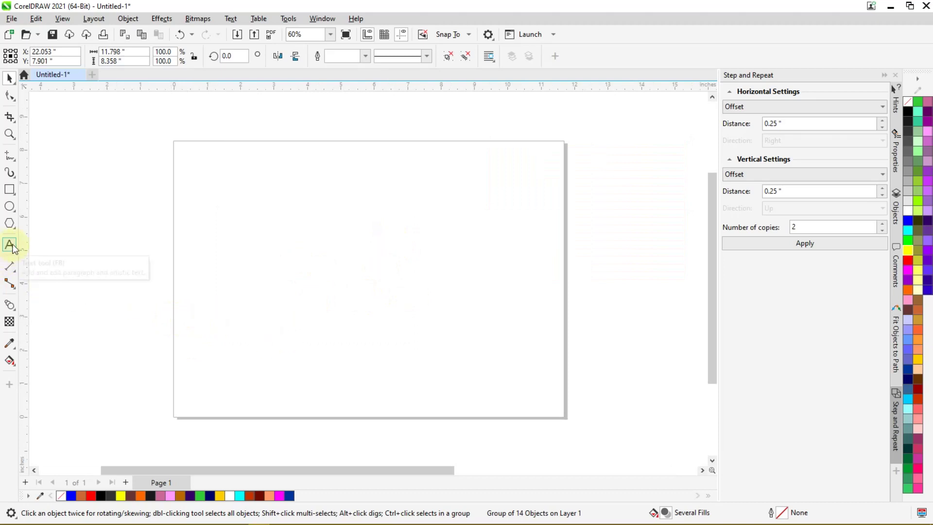
Place 'ANAS' as Arial 24 pt artistic text near the top centre of the page
click(12, 248)
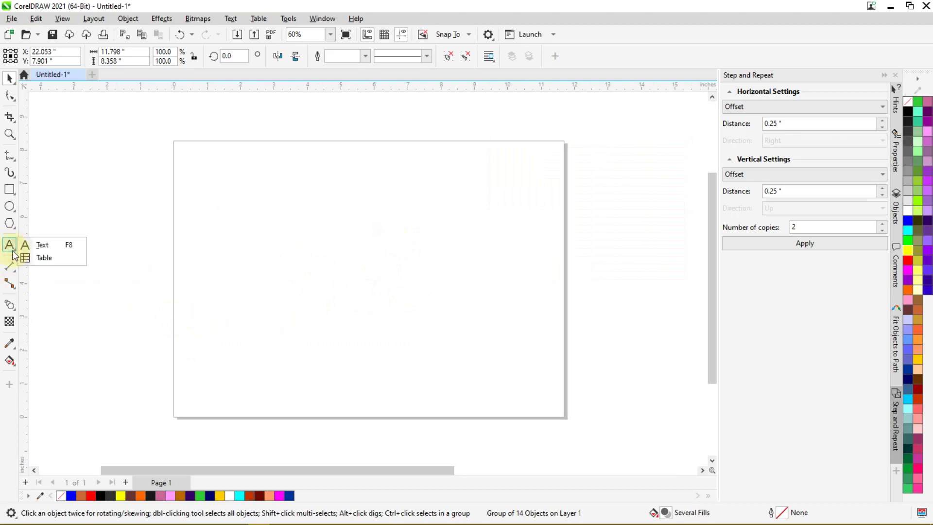
click(47, 244)
click(301, 233)
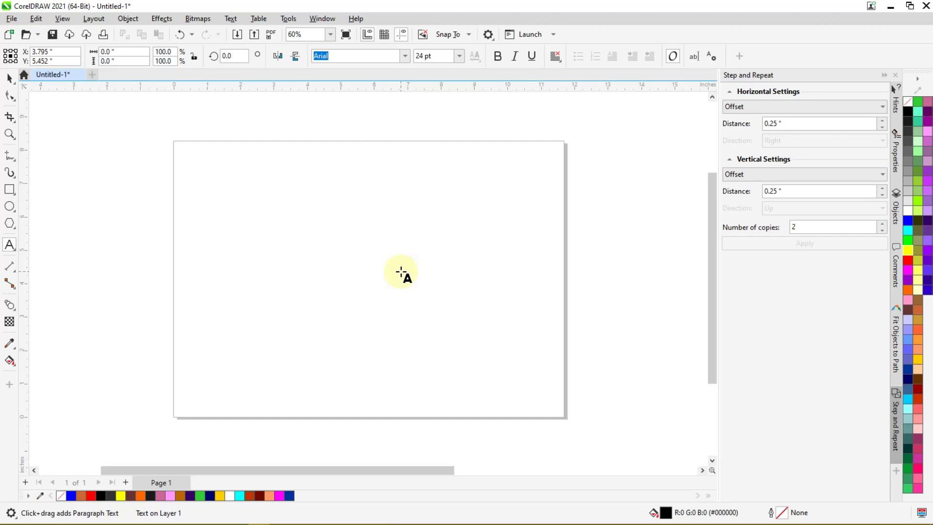
text(a)
key(BackSpace)
text(S)
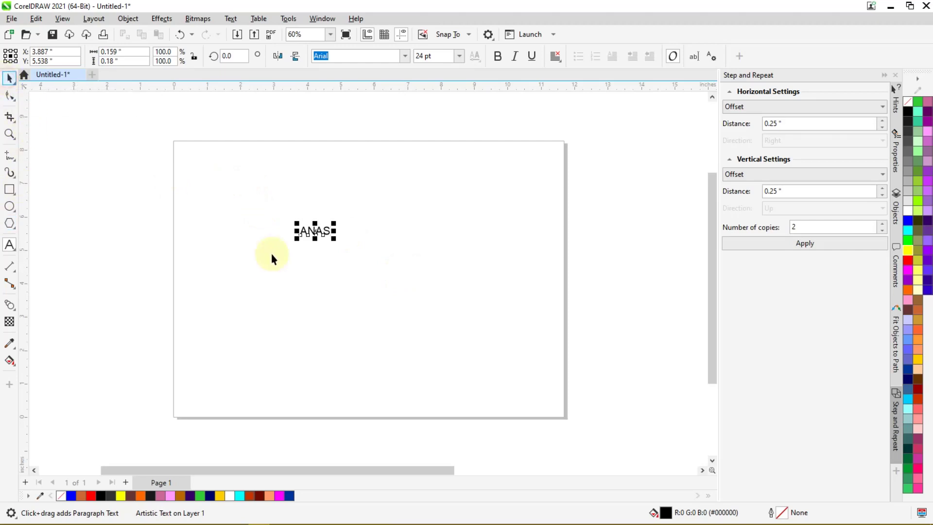
key(ctrl+space)
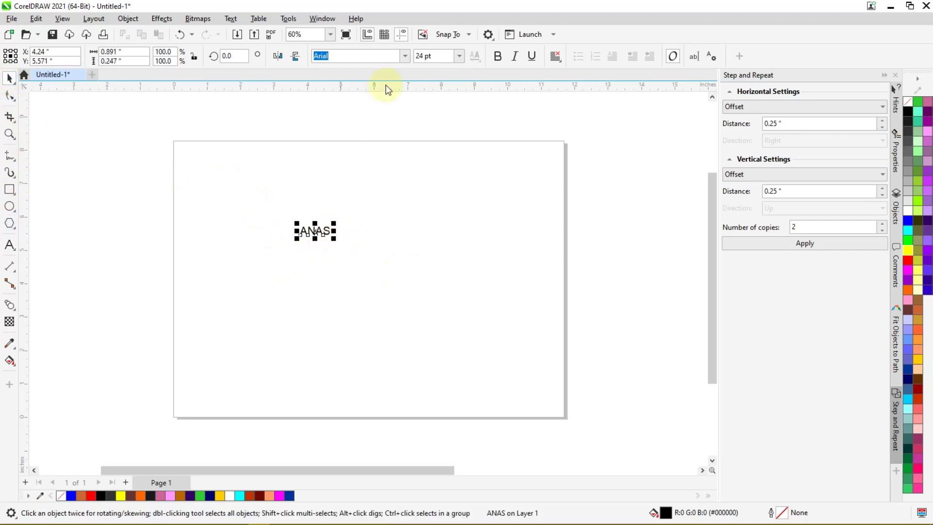
Set ANAS to Arial Black and scale it to about 257 pt across the page
click(406, 56)
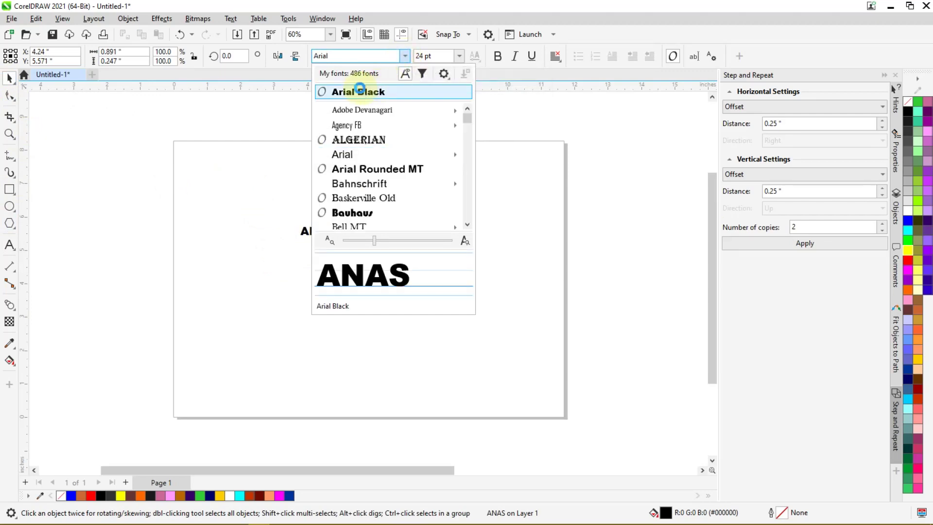
click(375, 93)
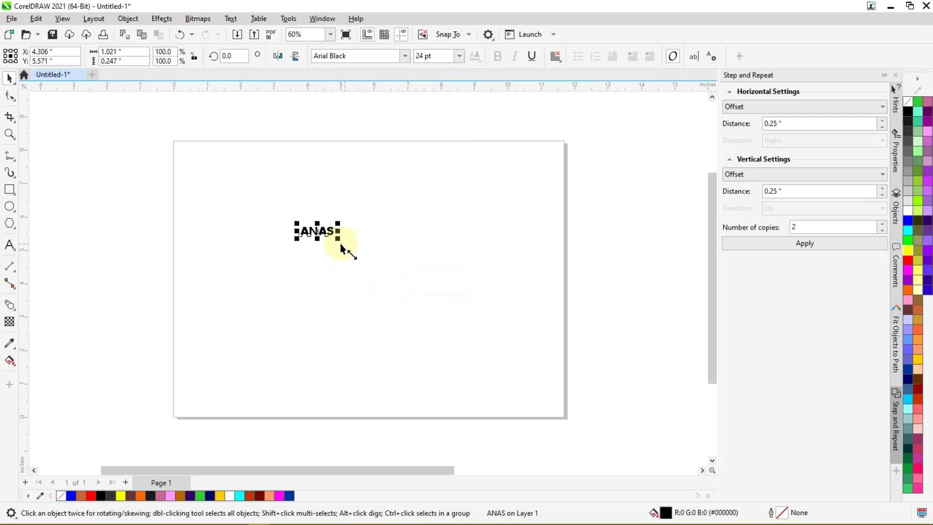
drag(339, 243, 495, 396)
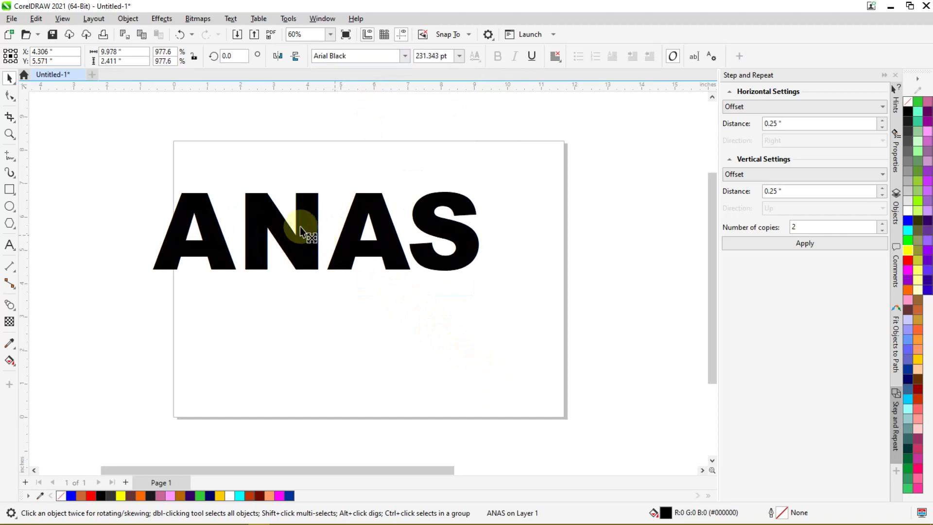
drag(373, 237, 354, 225)
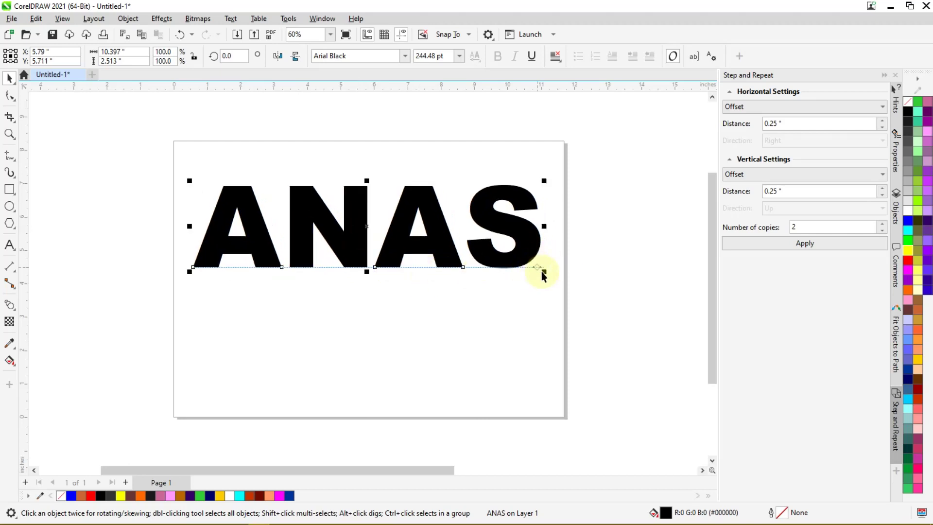
drag(544, 271, 553, 278)
drag(361, 232, 364, 256)
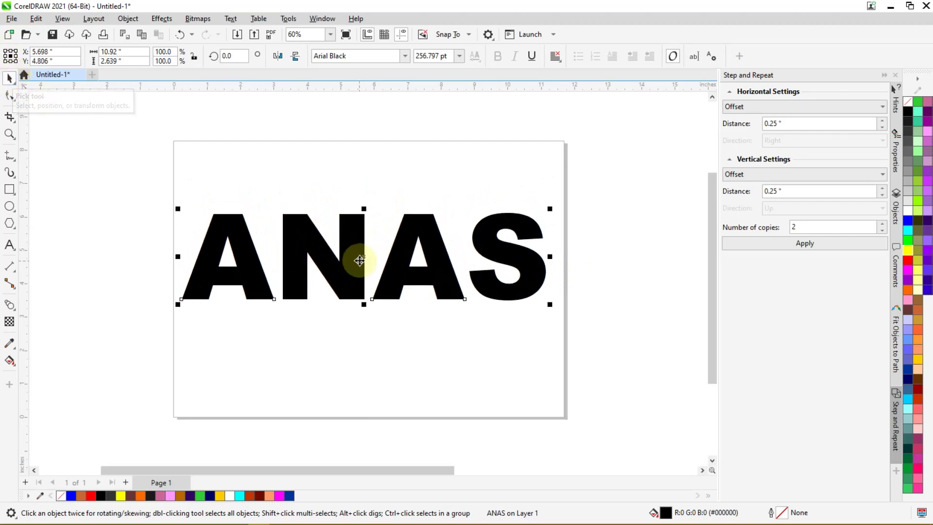
drag(358, 255, 357, 254)
click(362, 197)
click(358, 286)
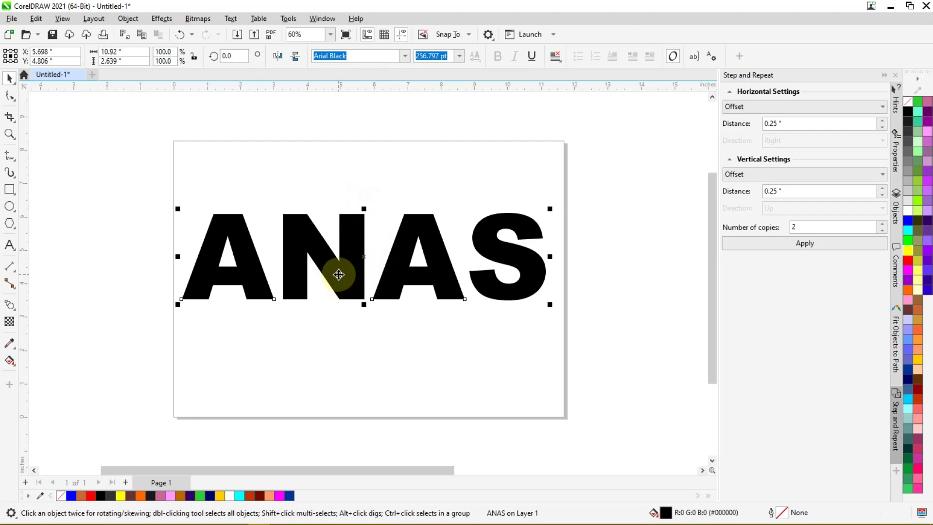
Convert the ANAS text to curves and nudge it slightly lower
key(ctrl+q)
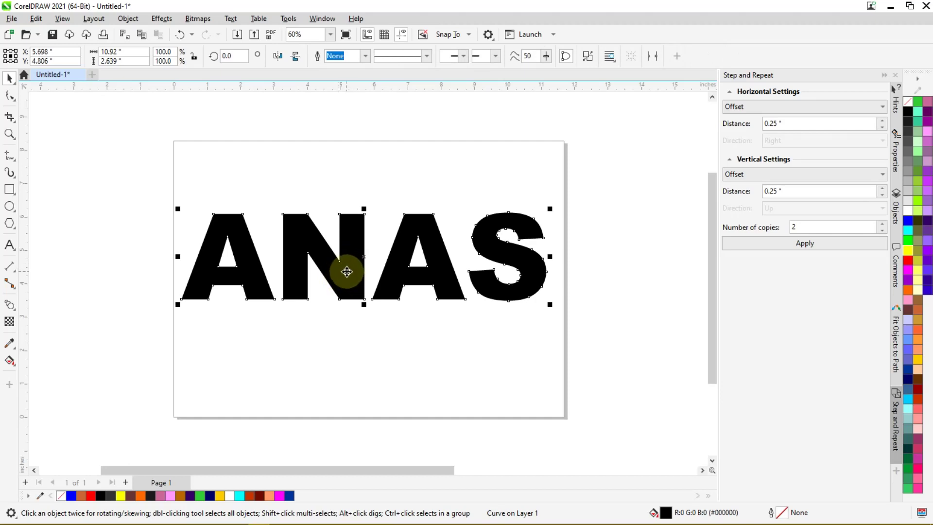
key(ctrl+z)
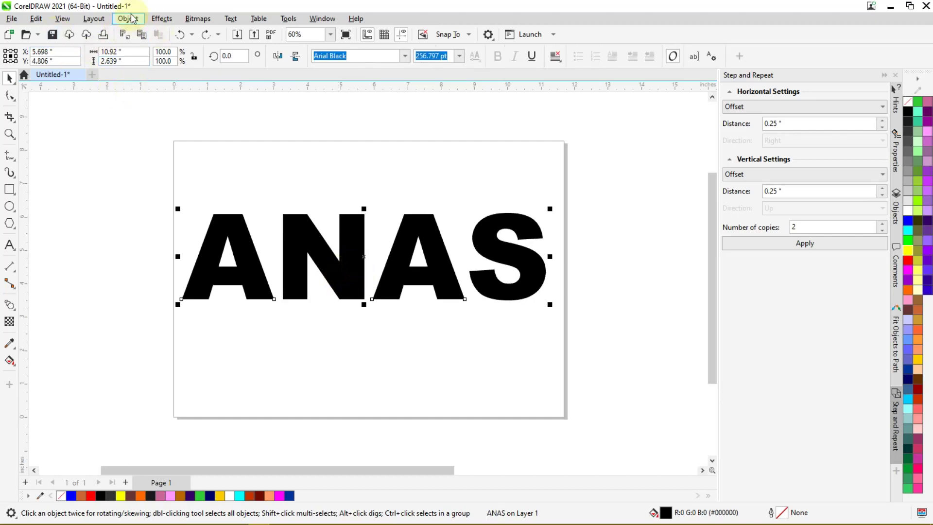
click(132, 17)
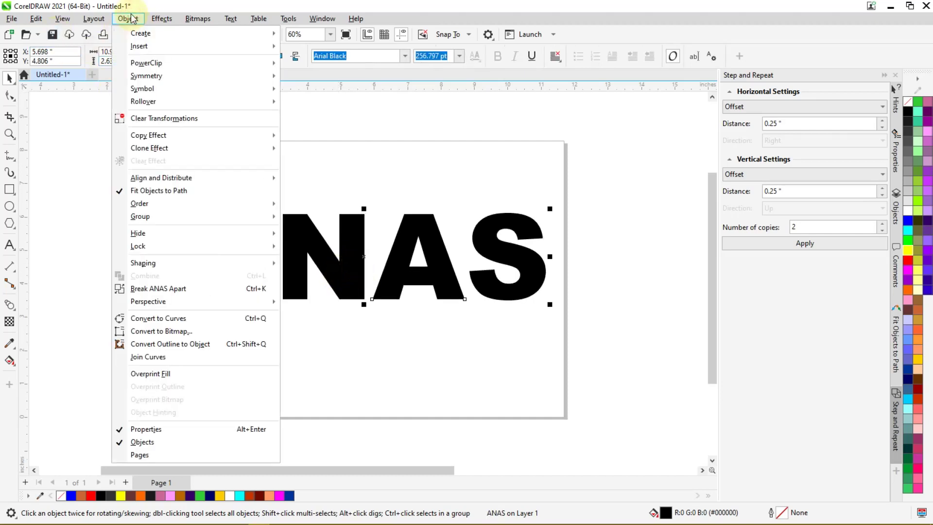
click(181, 318)
drag(360, 245, 367, 269)
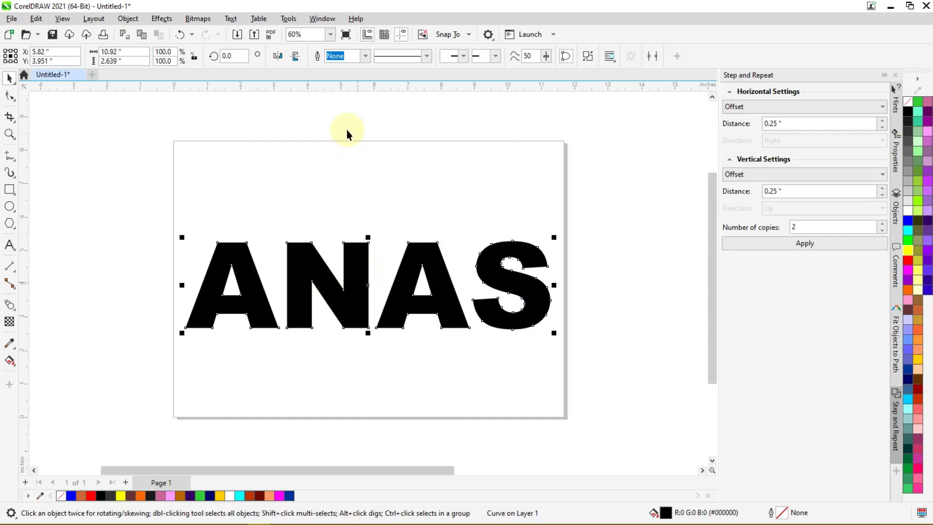
Give the ANAS letters an 8 pt black outline
click(366, 57)
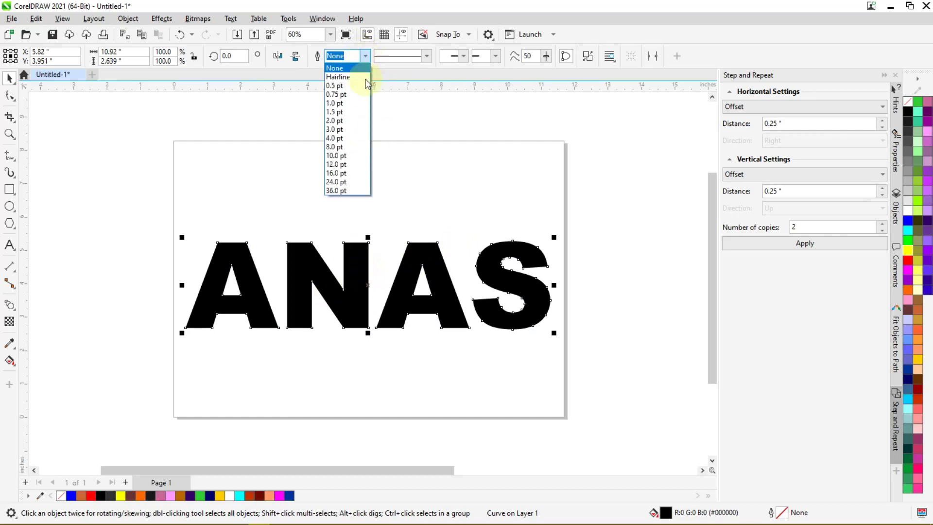
click(339, 139)
click(365, 56)
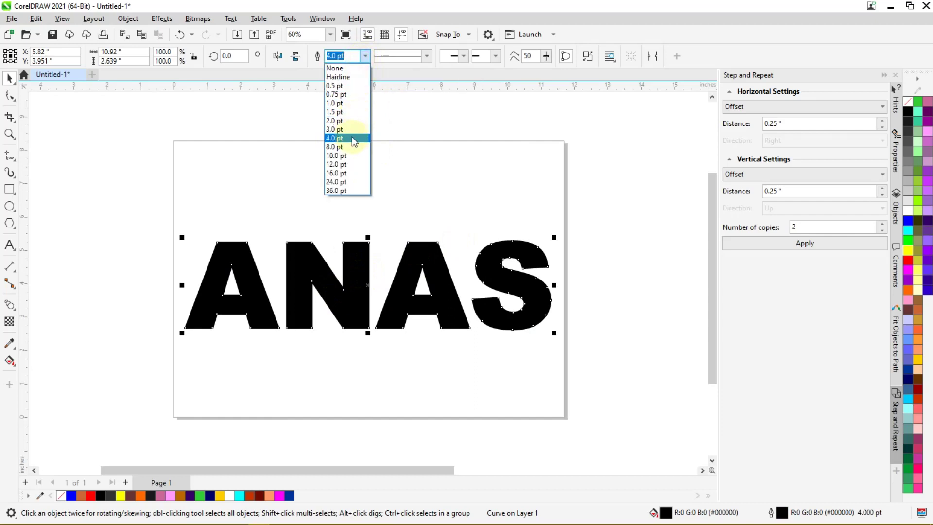
click(343, 151)
drag(324, 216, 100, 319)
drag(449, 370, 593, 381)
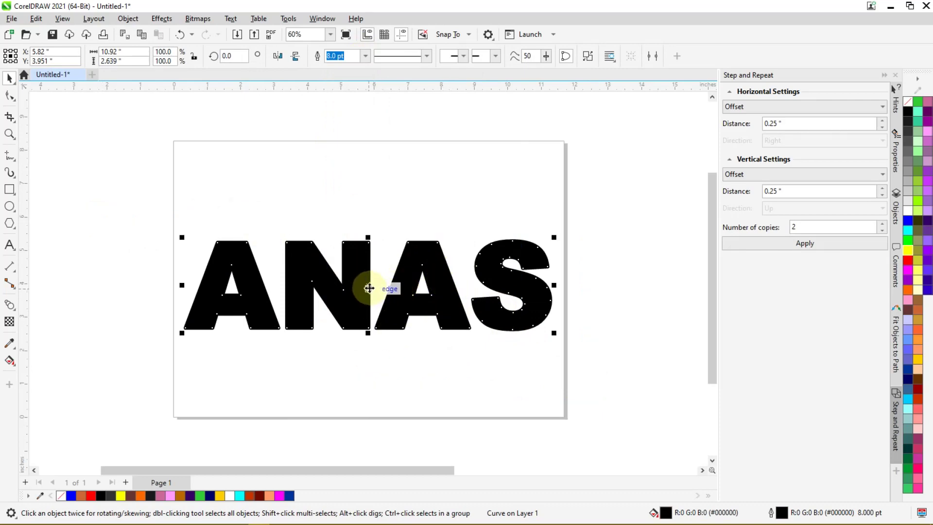
Duplicate ANAS so one copy sits above the other
drag(369, 288, 378, 179)
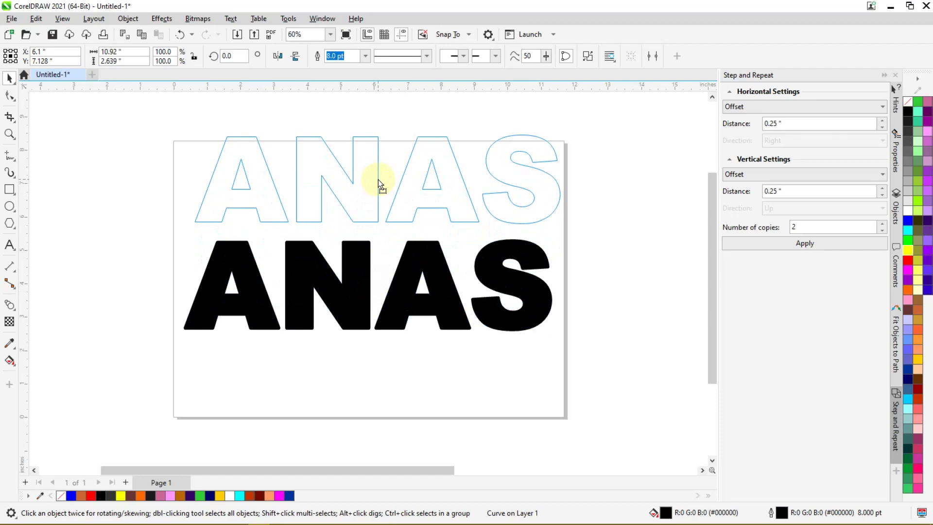
drag(378, 179, 378, 180)
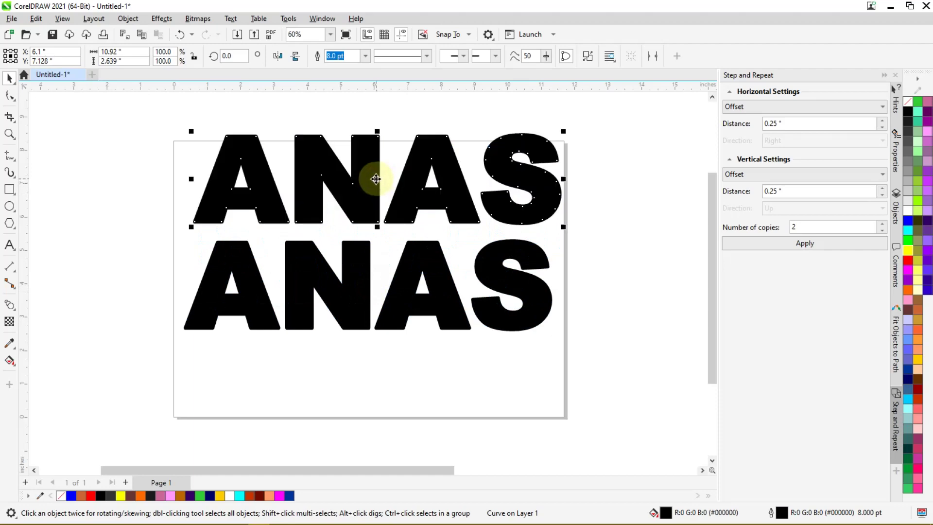
click(601, 253)
click(506, 278)
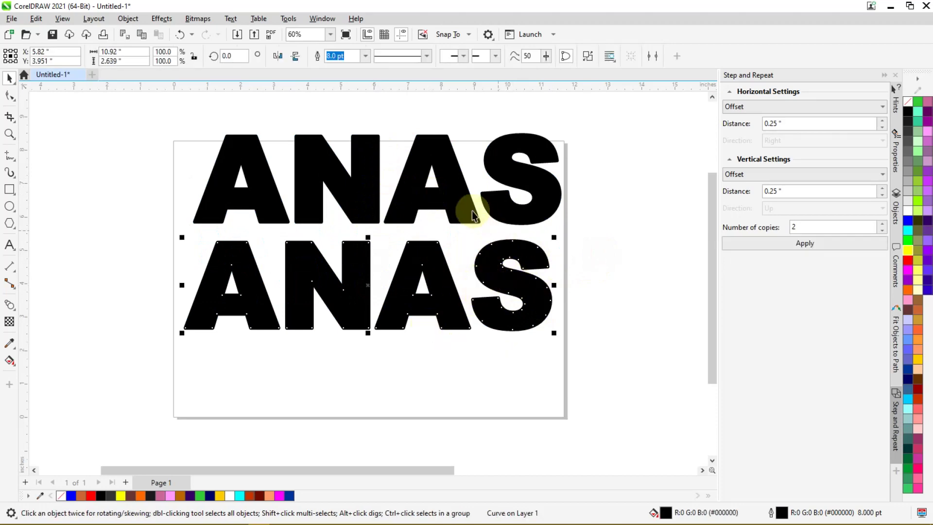
click(443, 155)
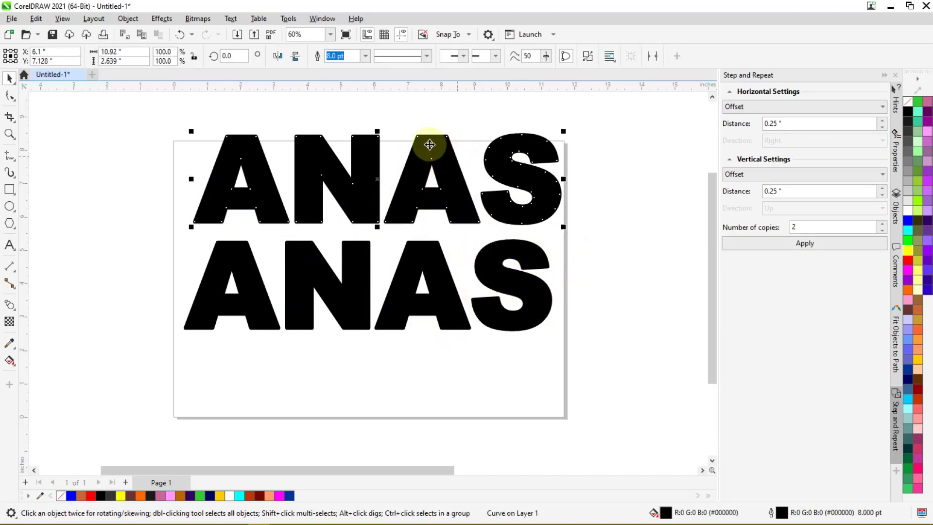
Remove the top copy's outline and fill it yellow
click(363, 57)
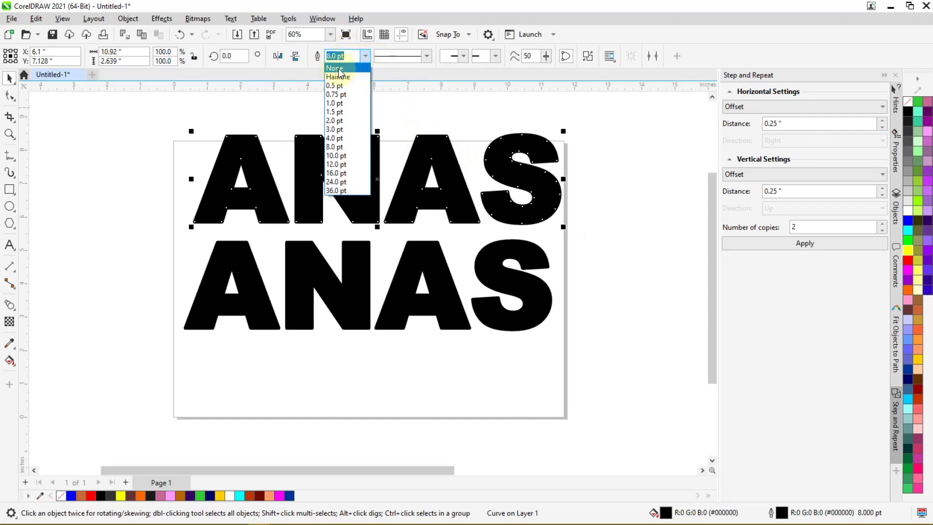
click(337, 69)
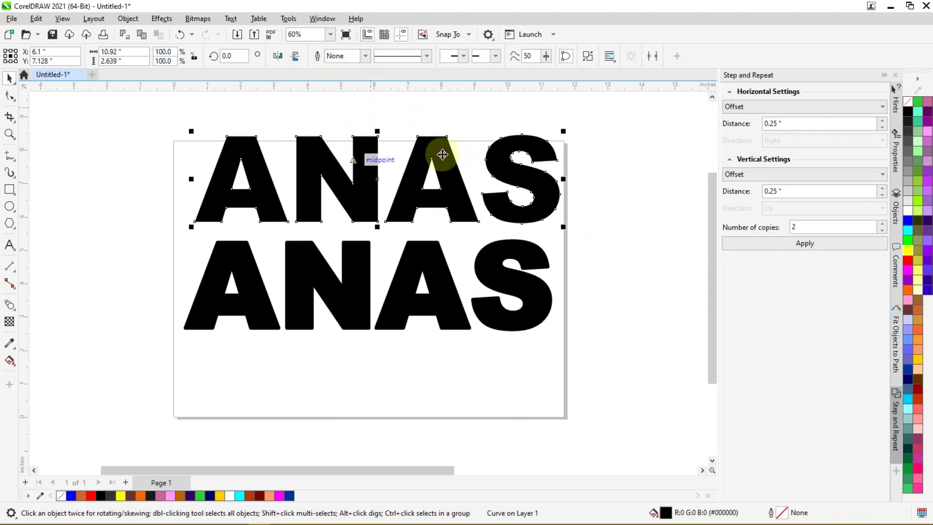
click(447, 116)
click(452, 162)
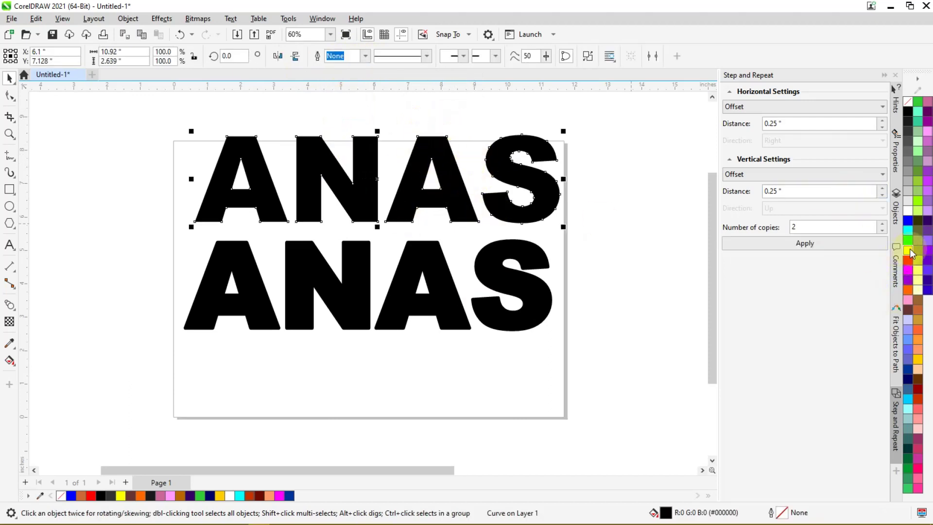
click(907, 250)
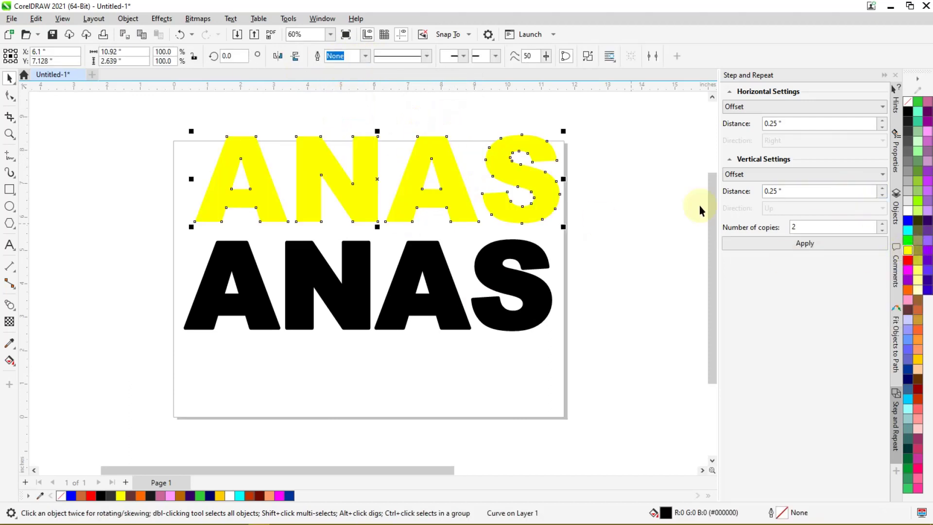
click(592, 174)
scroll(323, 227, down, 1)
scroll(323, 228, up, 1)
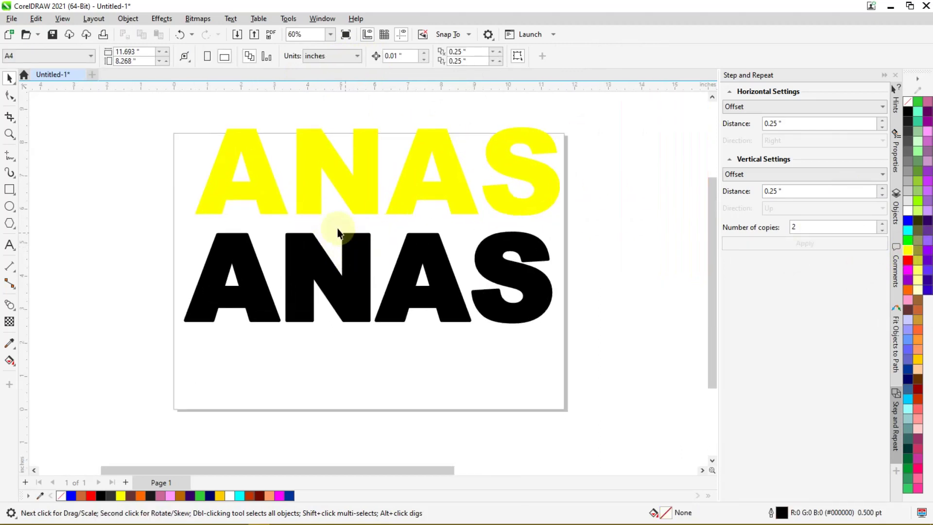
Center-align the yellow and black ANAS copies with the E and C shortcuts
mouse_move(118, 113)
mouse_down()
mouse_move(192, 184)
mouse_move(498, 322)
mouse_move(601, 358)
mouse_up()
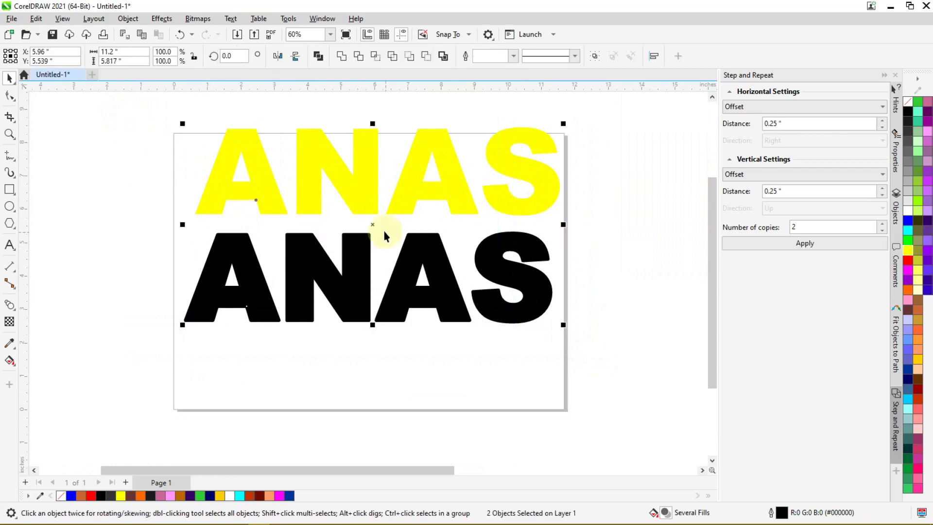
key(e)
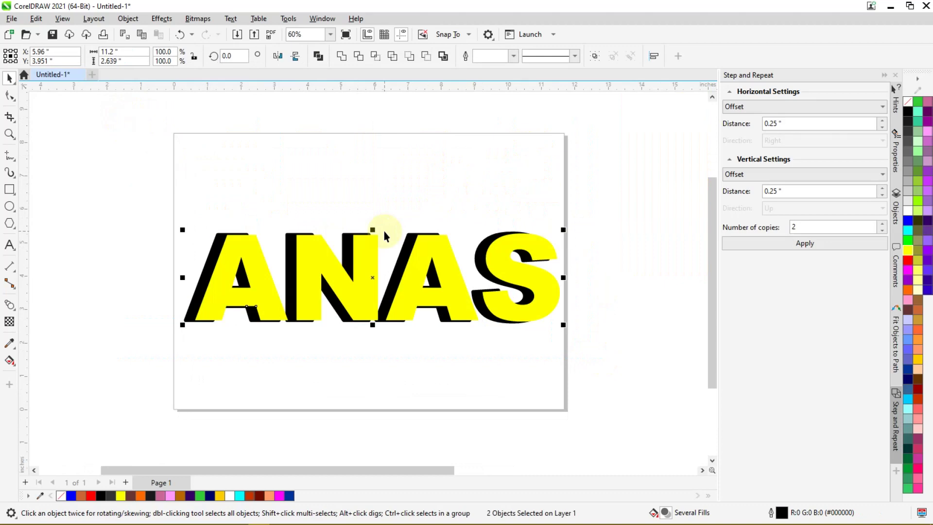
key(c)
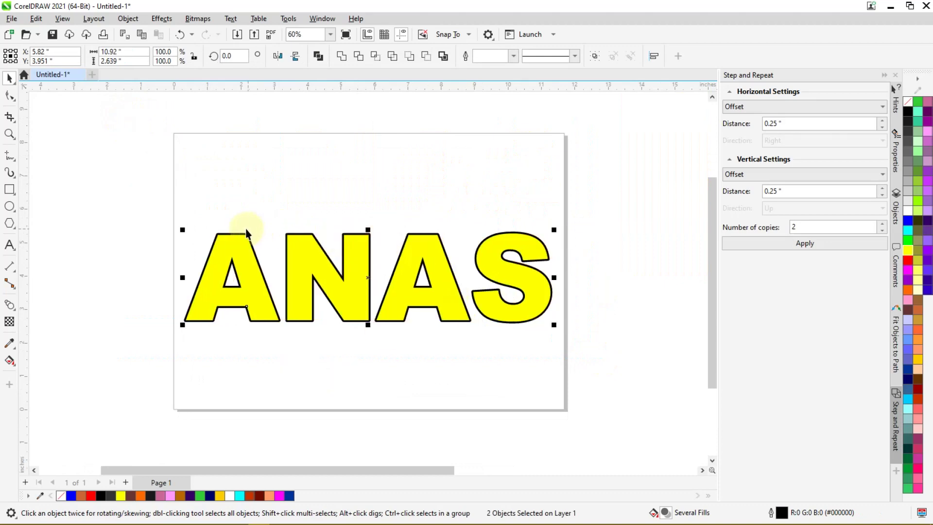
click(618, 176)
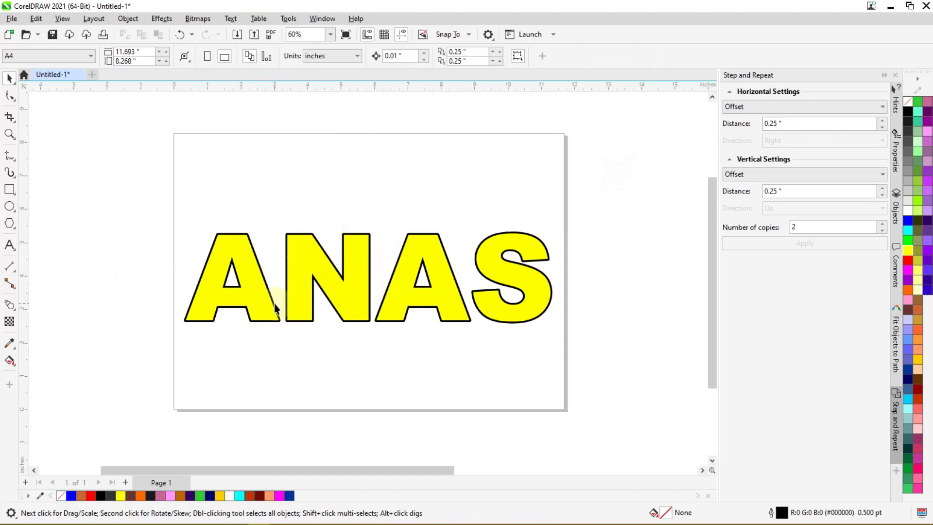
scroll(379, 314, up, 1)
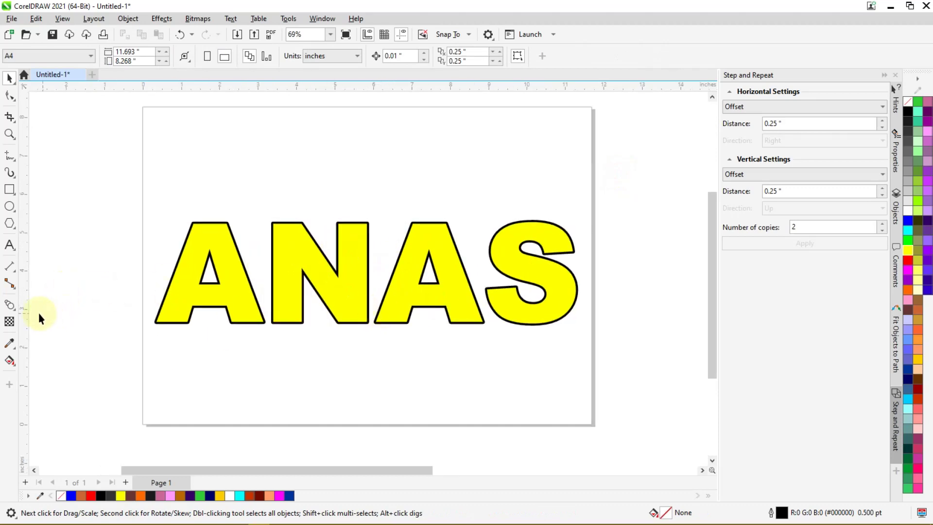
Blend the yellow ANAS into the black outlined ANAS with a 20-step blend
click(10, 306)
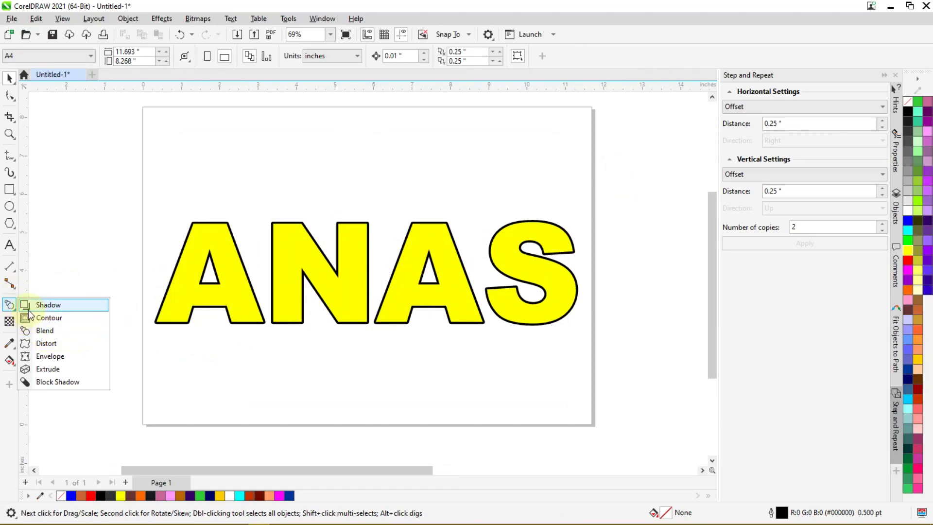
click(70, 332)
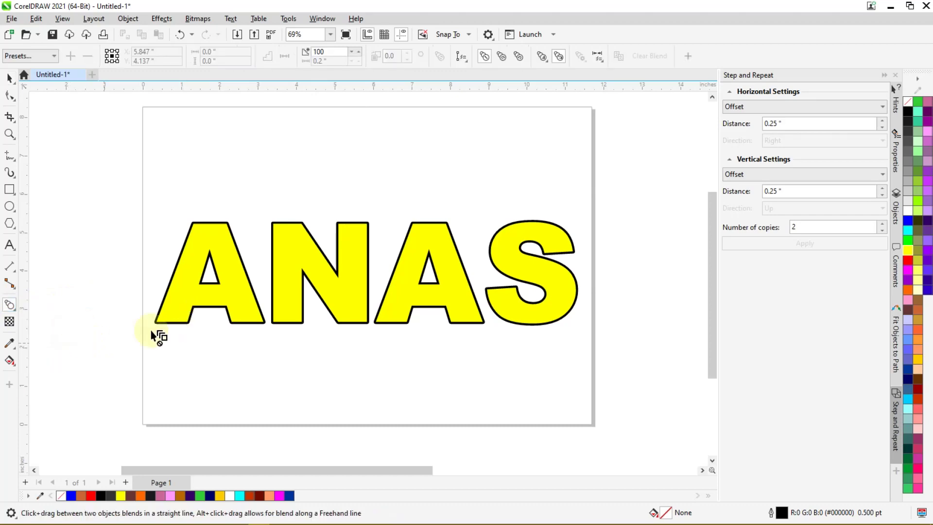
scroll(241, 265, up, 2)
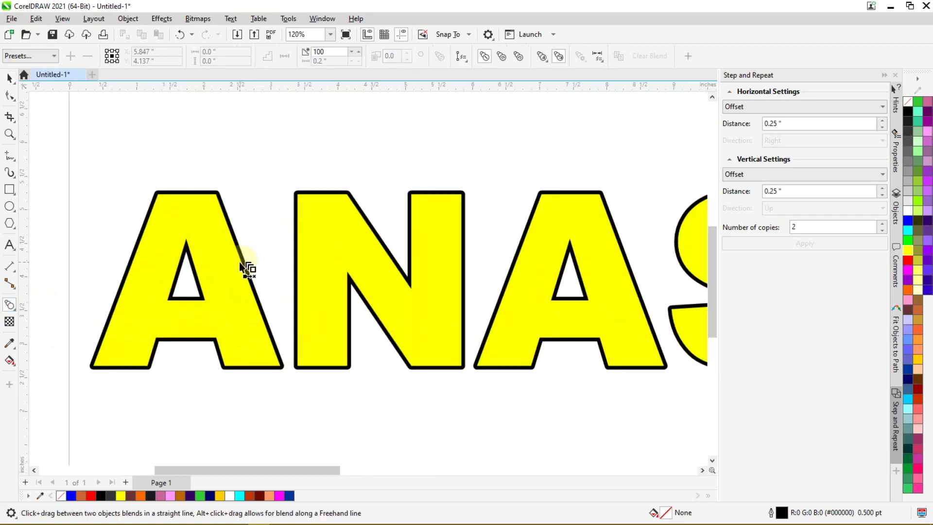
scroll(241, 263, up, 3)
click(249, 245)
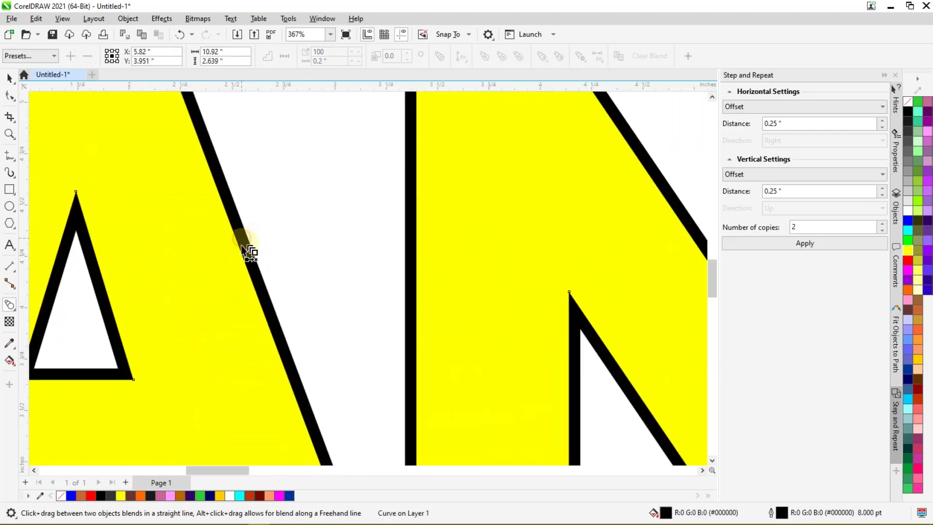
scroll(243, 261, down, 3)
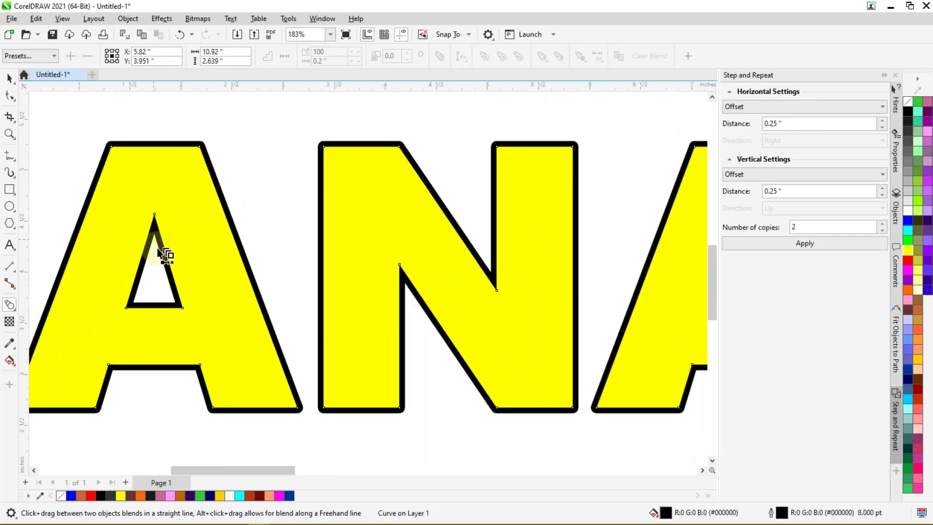
scroll(224, 287, down, 1)
scroll(276, 275, down, 1)
scroll(316, 284, down, 1)
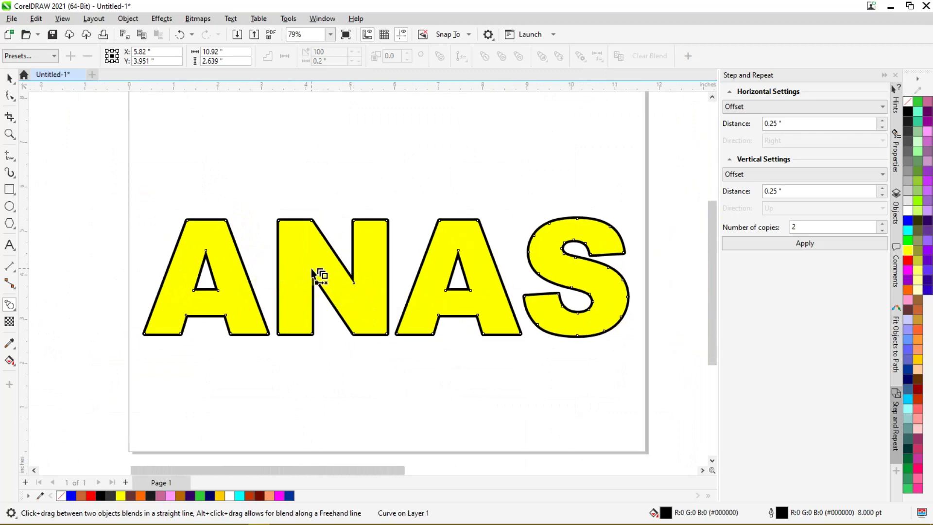
drag(385, 276, 598, 264)
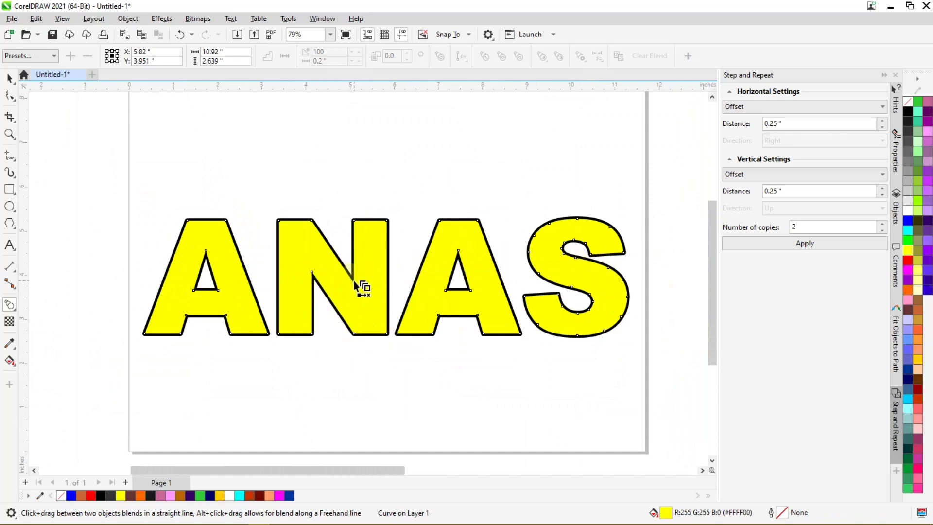
drag(386, 276, 598, 267)
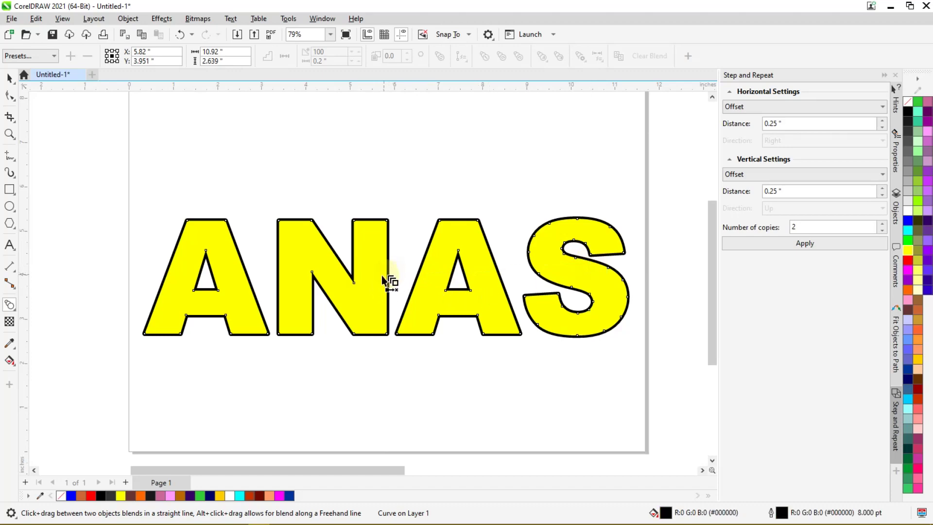
drag(386, 276, 604, 270)
scroll(383, 299, up, 1)
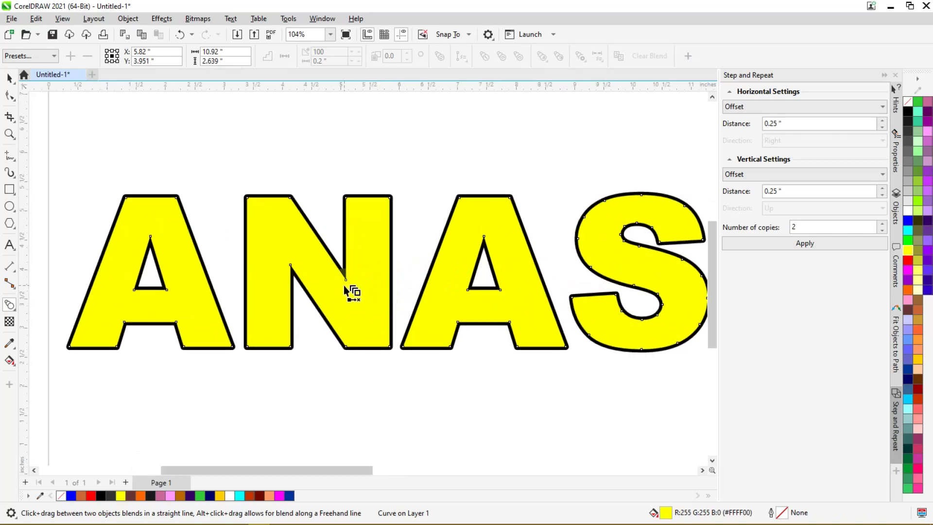
scroll(347, 284, up, 3)
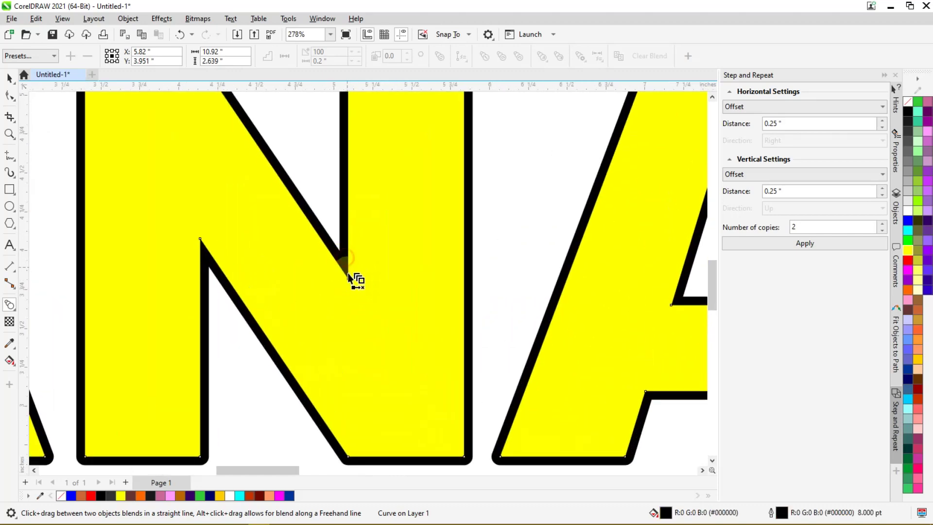
drag(355, 283, 649, 263)
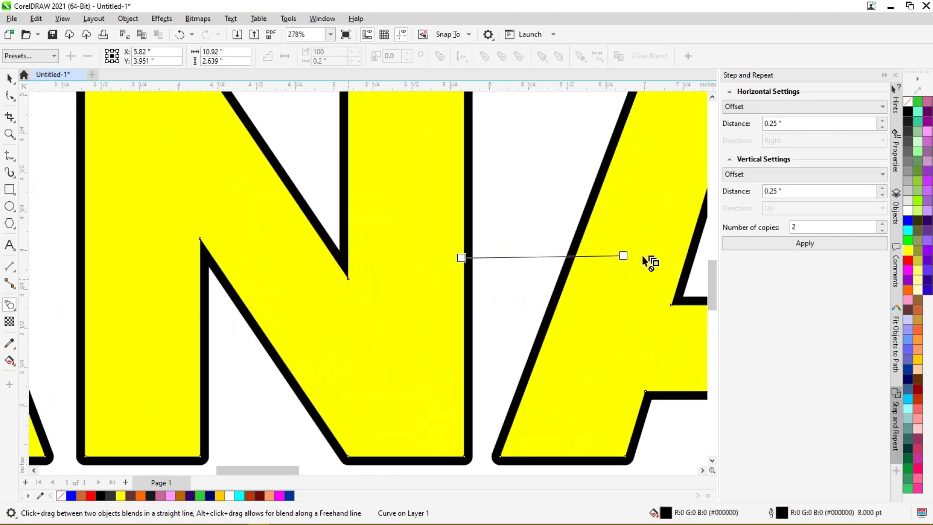
scroll(346, 266, down, 2)
scroll(323, 236, down, 2)
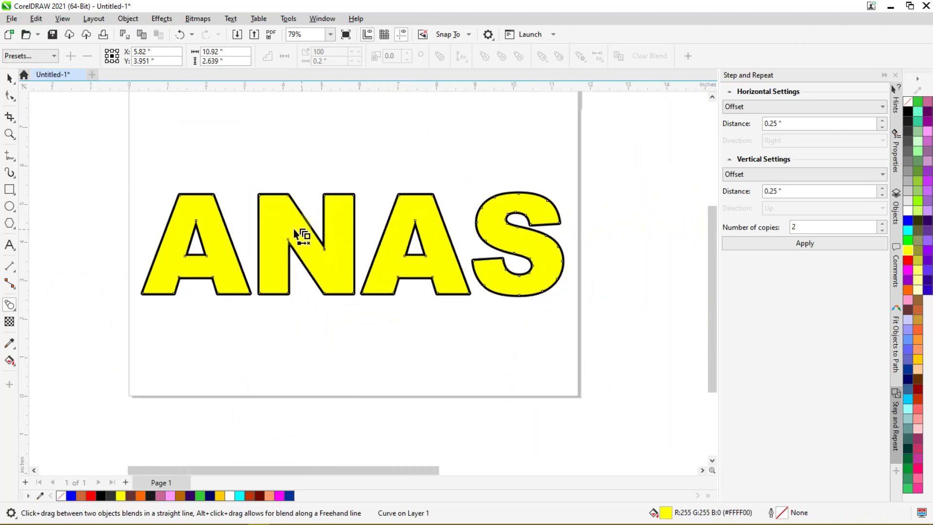
drag(352, 243, 562, 248)
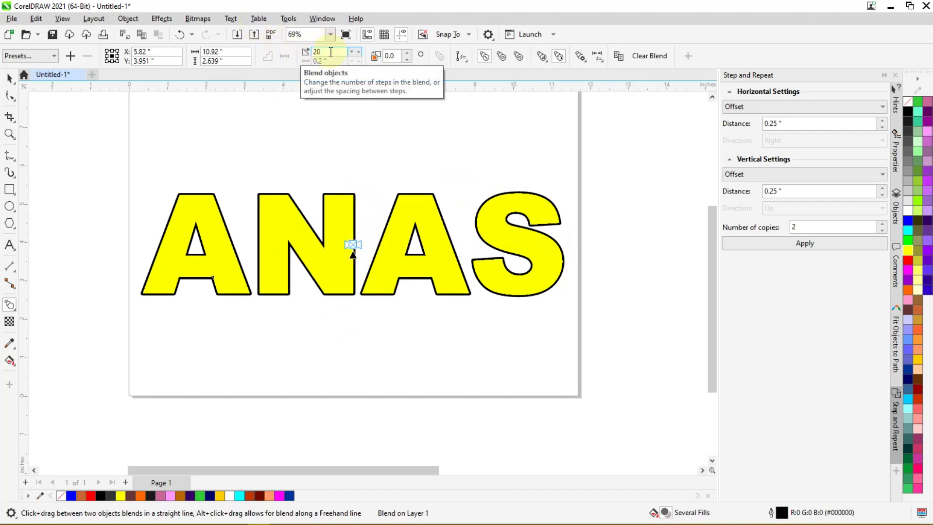
Change the ANAS blend from 20 to 100 steps
double_click(326, 51)
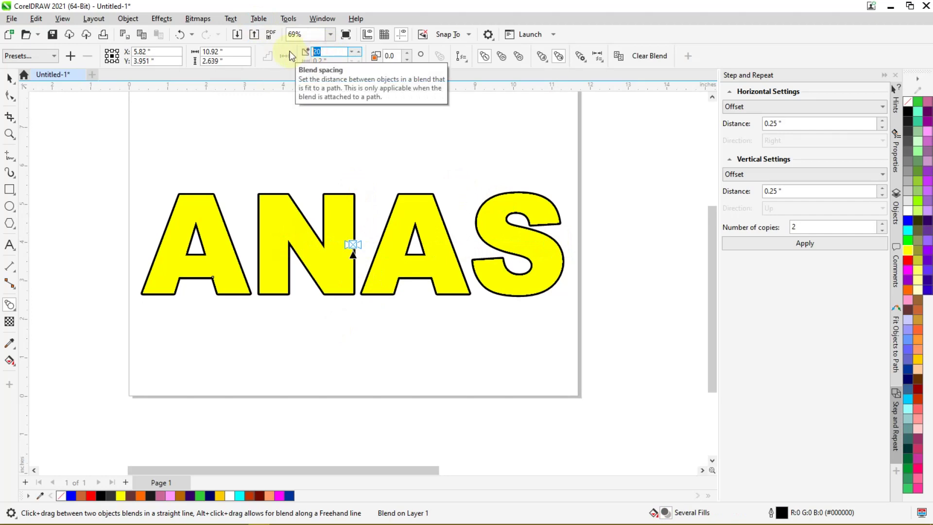
text(100)
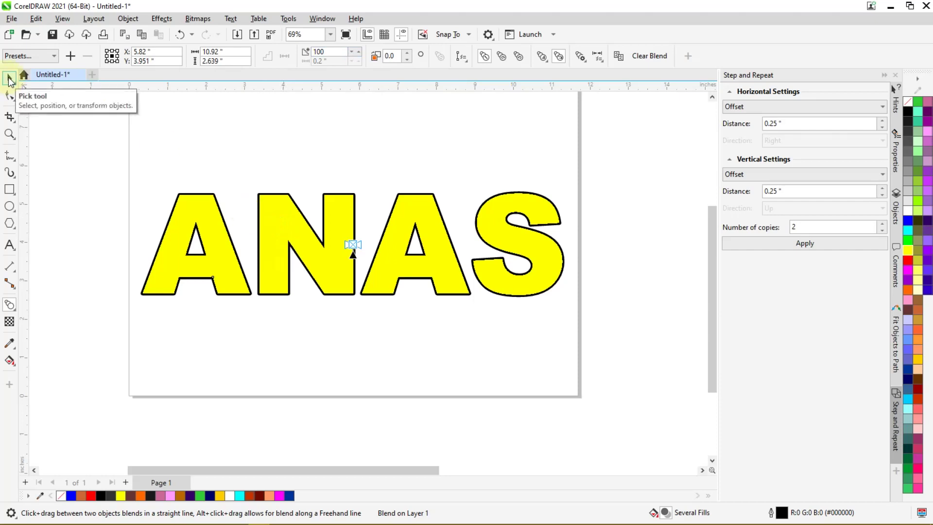
click(15, 78)
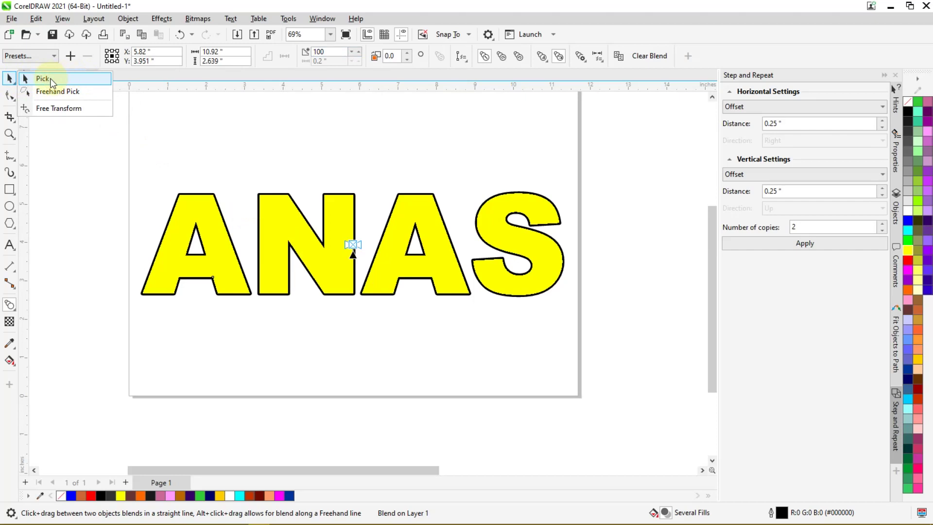
Lift the yellow ANAS slightly upward to reveal the yellow-to-black extruded depth
click(44, 80)
click(381, 153)
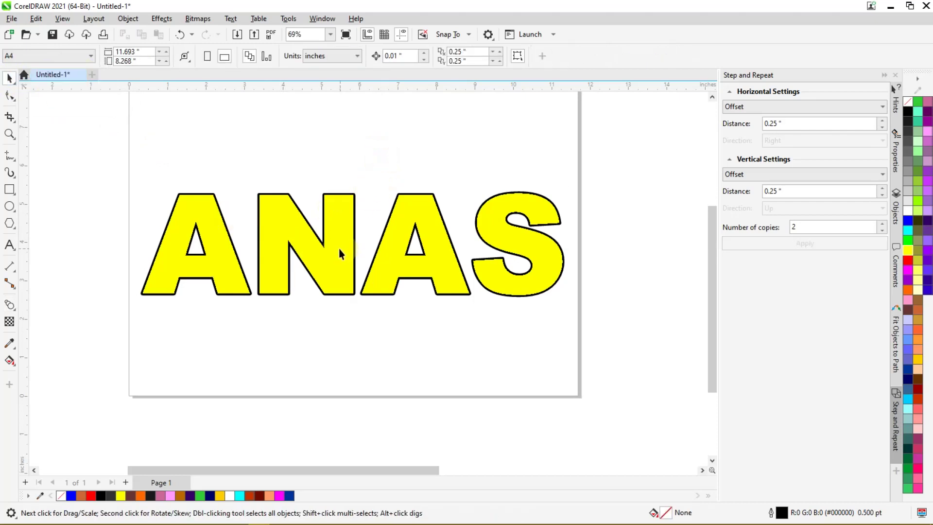
click(338, 249)
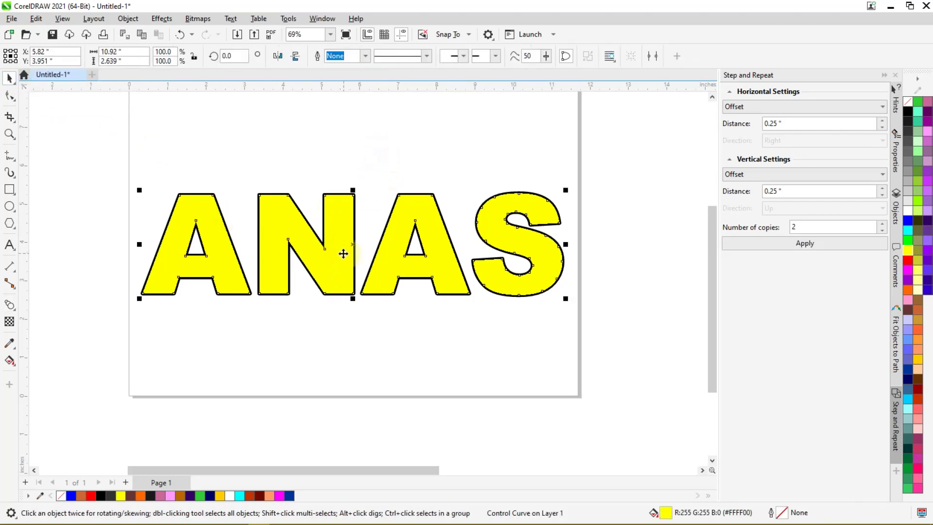
drag(341, 249, 341, 234)
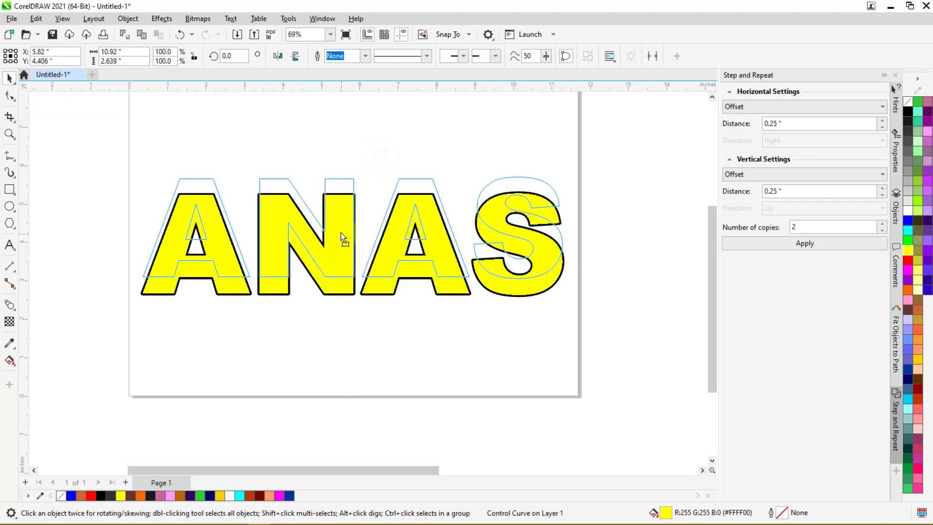
drag(341, 234, 333, 241)
scroll(345, 257, down, 1)
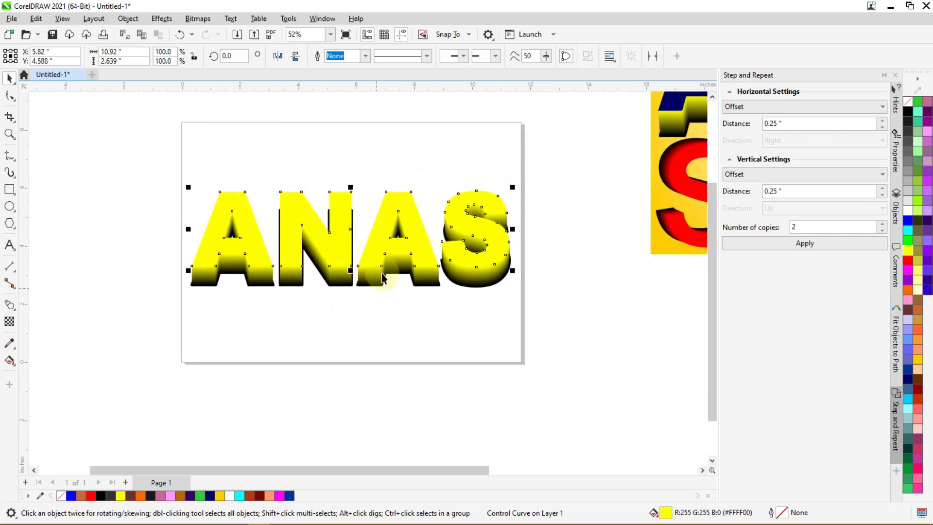
scroll(296, 202, up, 1)
scroll(334, 170, up, 1)
scroll(313, 216, down, 1)
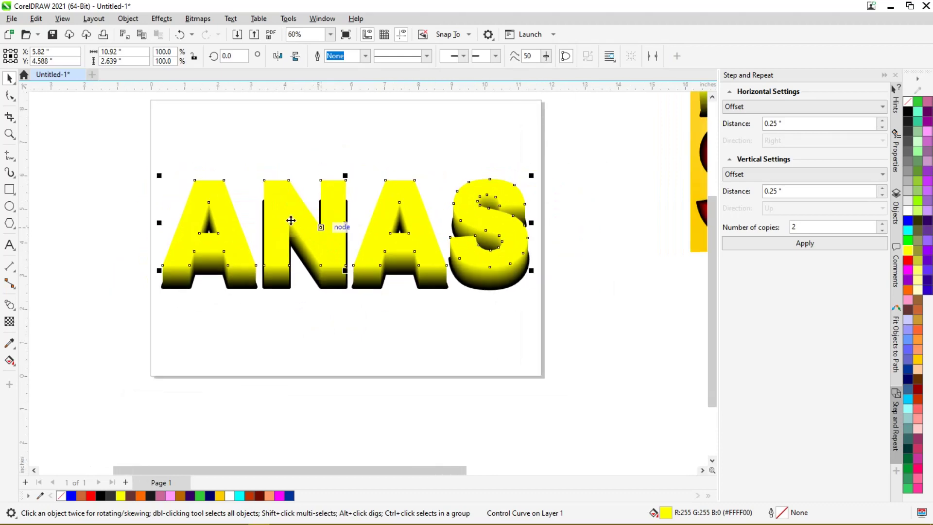
Marquee-select the whole ANAS blend and shift it slightly up and left
click(134, 162)
drag(94, 150, 581, 336)
drag(347, 239, 335, 215)
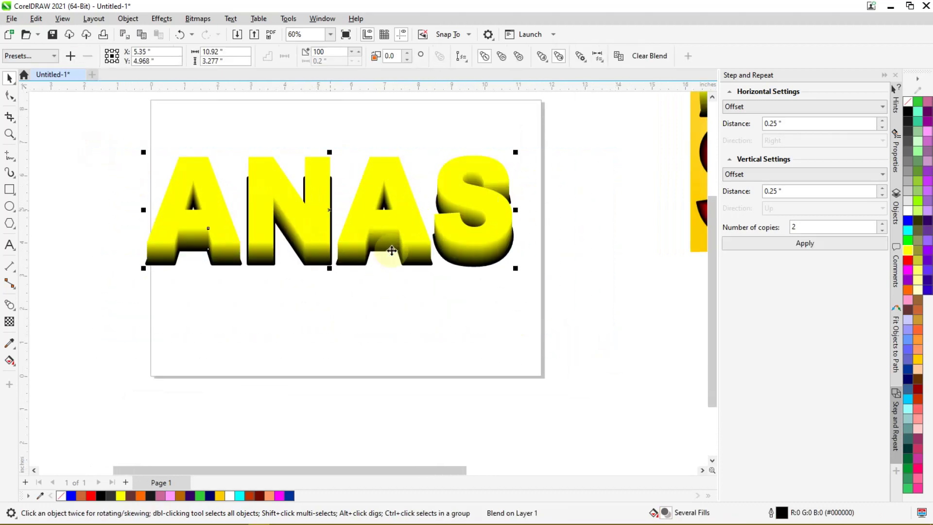
scroll(387, 209, down, 1)
scroll(387, 209, down, 1)
scroll(250, 173, up, 1)
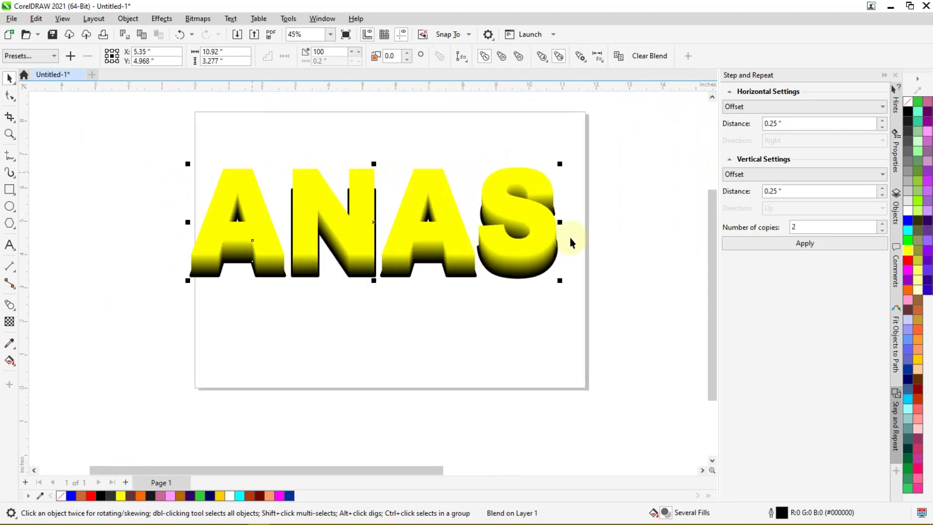
click(610, 216)
scroll(291, 242, down, 1)
scroll(273, 234, down, 1)
scroll(253, 215, up, 1)
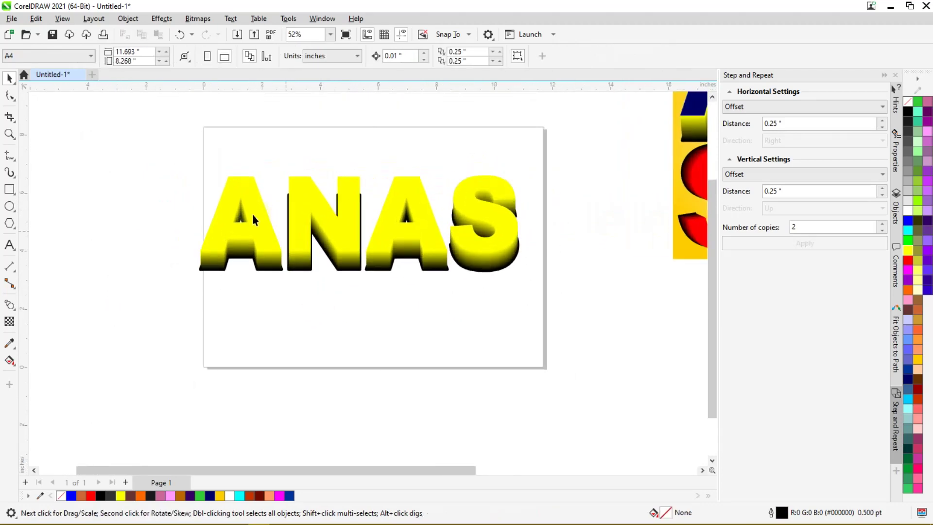
drag(182, 179, 514, 325)
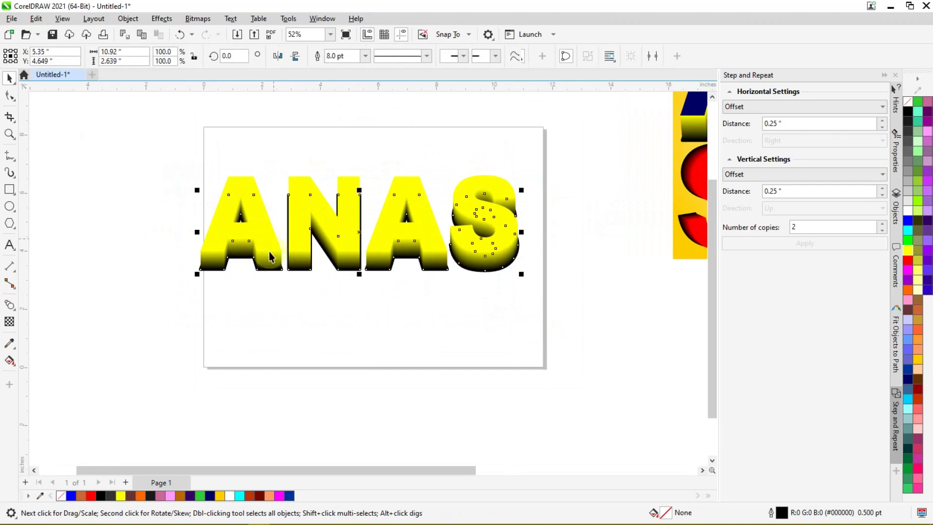
scroll(488, 210, down, 1)
click(534, 187)
scroll(366, 306, down, 1)
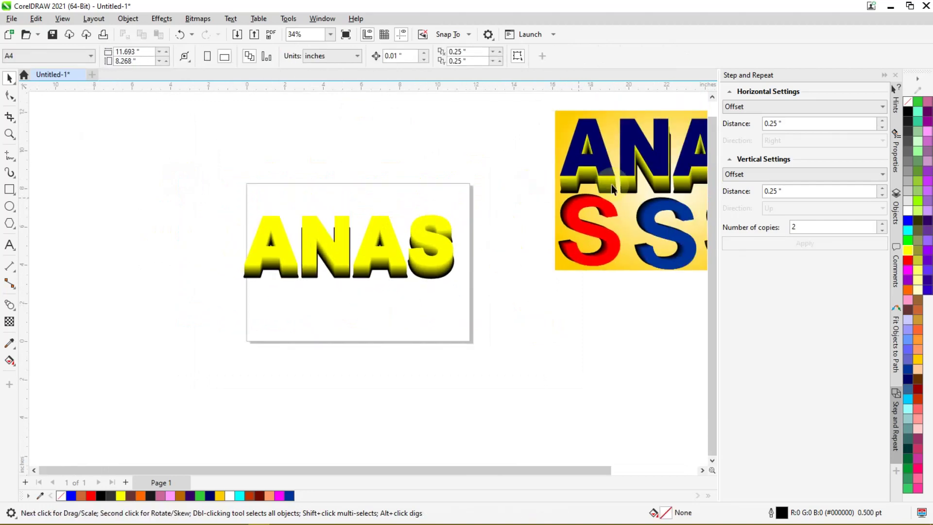
scroll(649, 139, up, 1)
scroll(308, 196, down, 1)
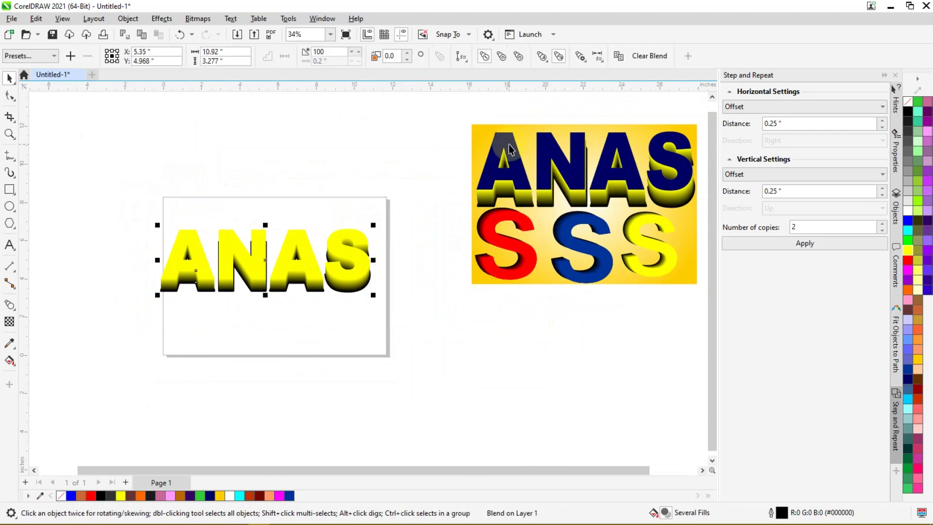
click(402, 154)
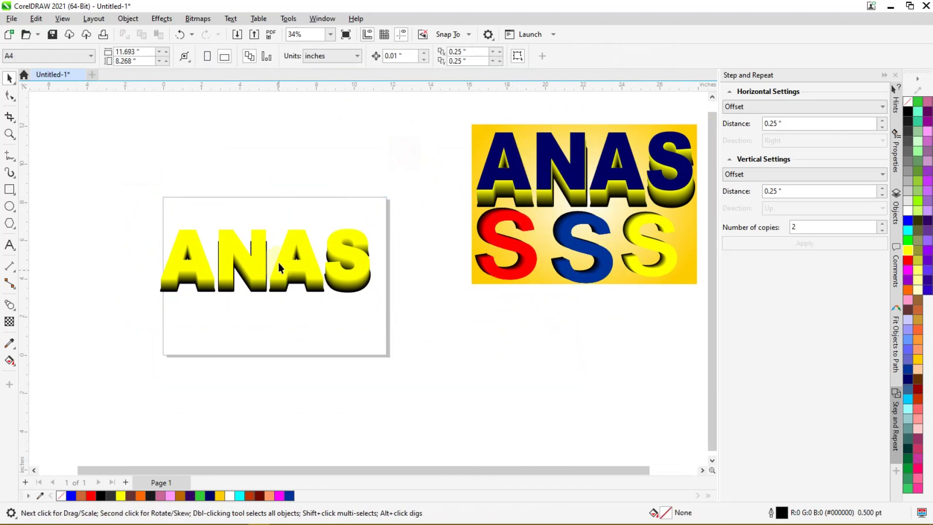
scroll(286, 266, up, 3)
scroll(285, 262, down, 1)
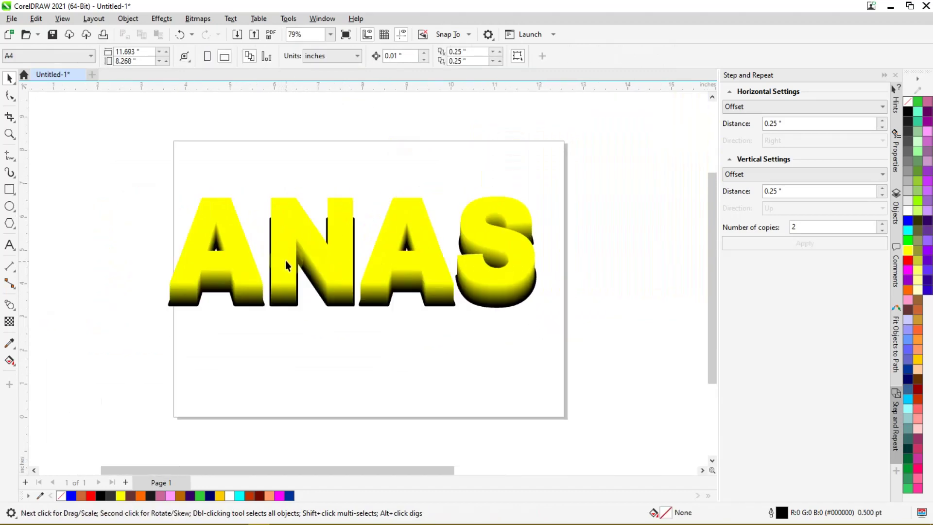
Fill the ANAS letter faces with blue from the colour palette
click(333, 257)
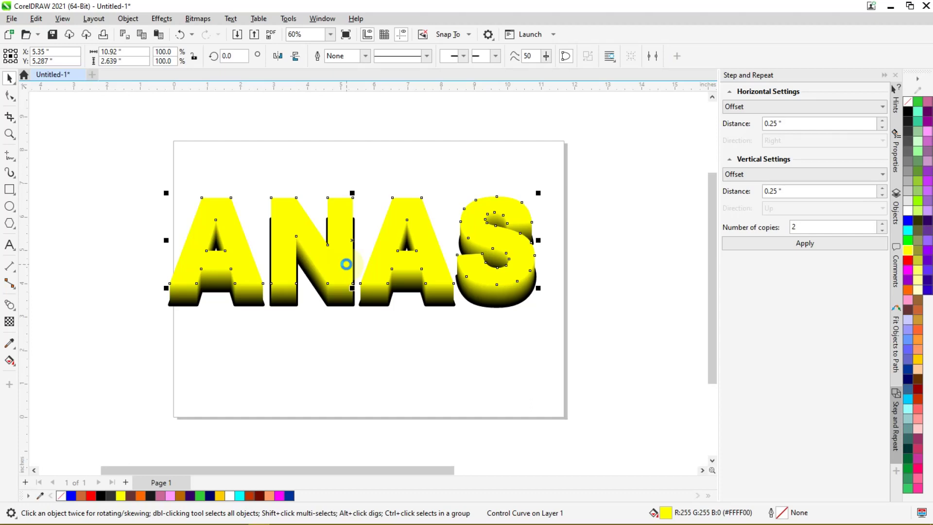
click(345, 265)
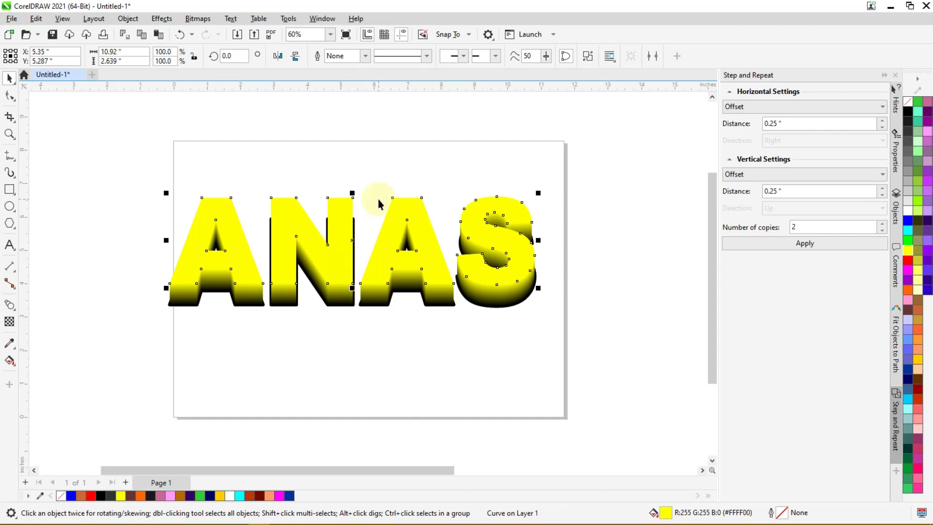
click(442, 133)
click(338, 256)
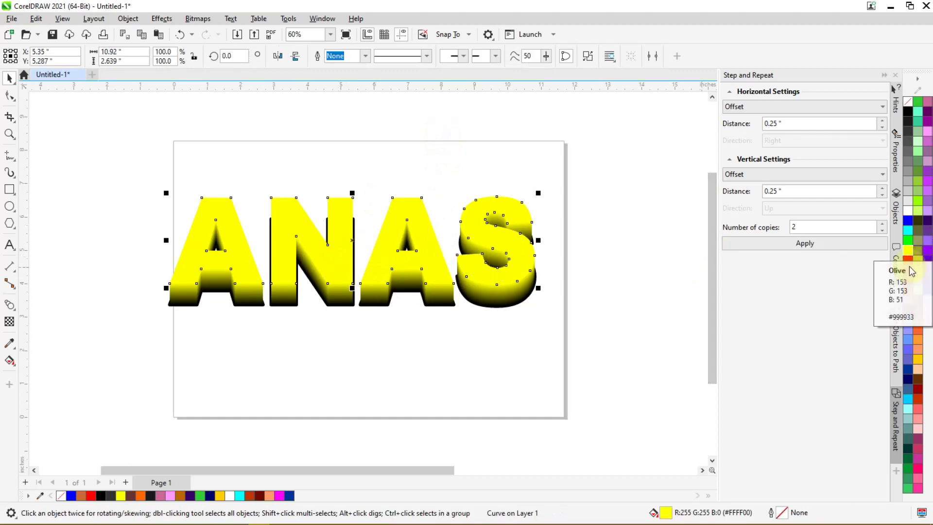
click(908, 223)
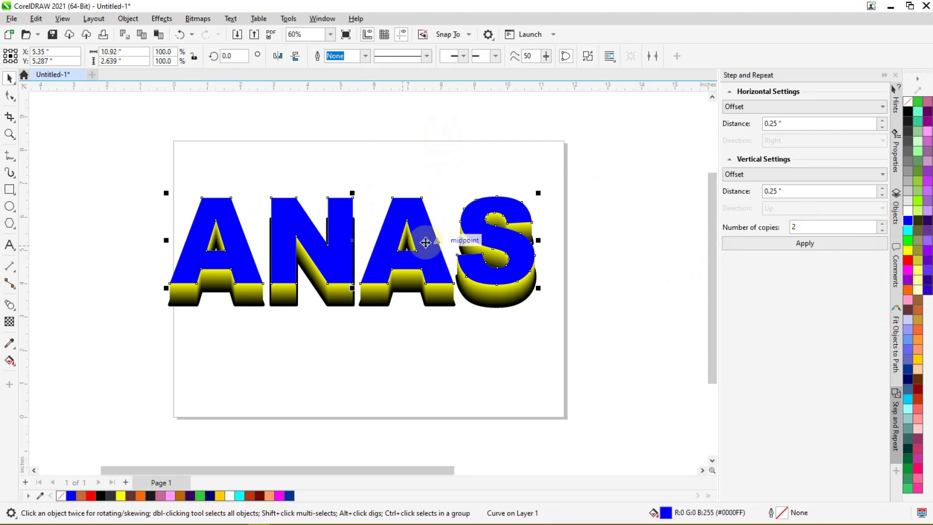
click(490, 159)
scroll(334, 238, down, 2)
scroll(337, 251, up, 3)
scroll(309, 209, down, 2)
scroll(308, 209, down, 1)
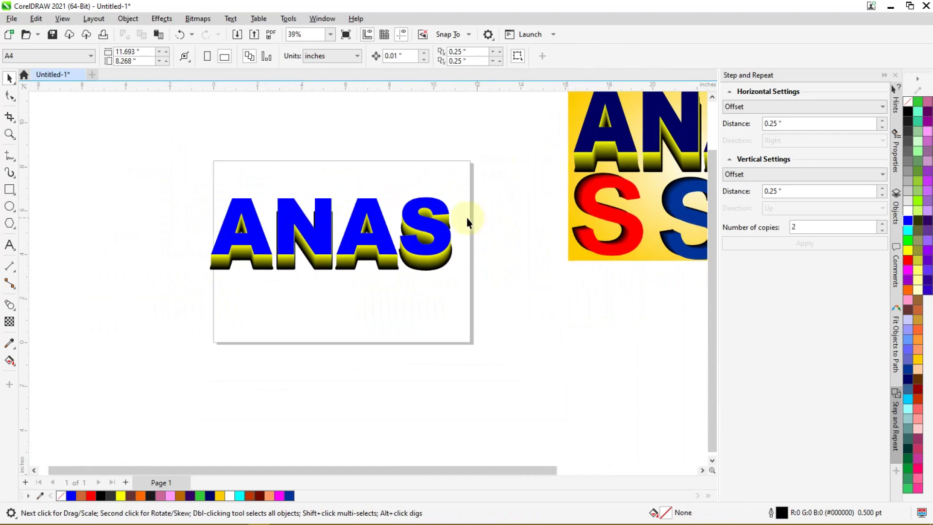
Change the ANAS letter faces from blue to deep purple
click(433, 234)
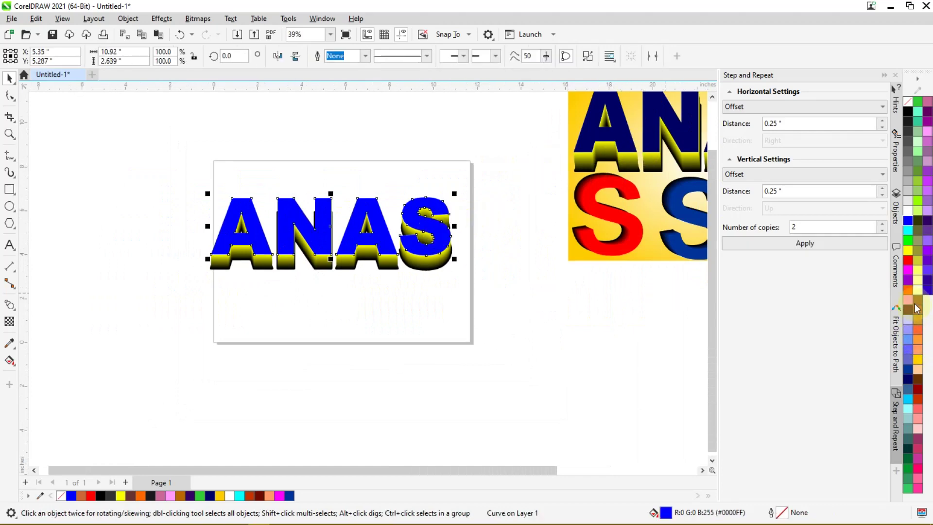
click(927, 219)
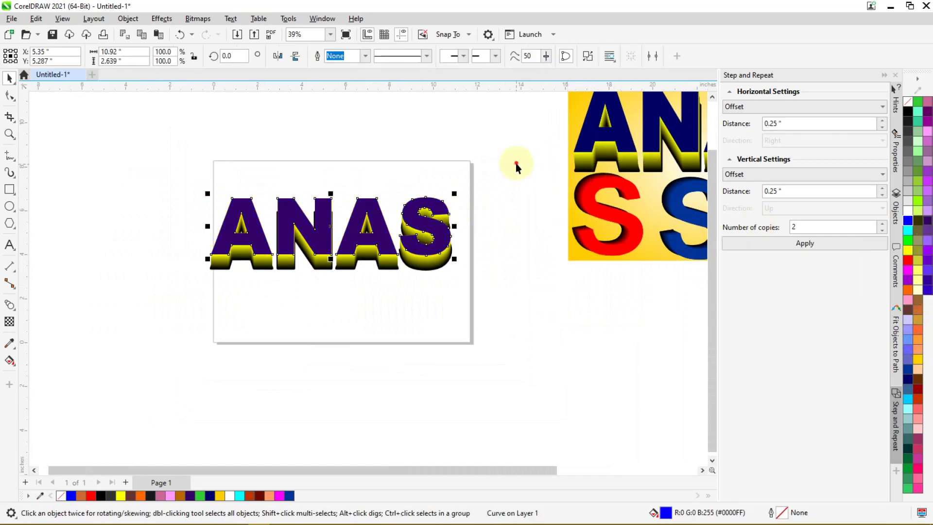
key(Escape)
scroll(364, 215, up, 2)
scroll(355, 217, up, 1)
scroll(379, 232, down, 2)
scroll(365, 215, down, 1)
scroll(364, 215, up, 1)
scroll(367, 224, down, 1)
scroll(367, 225, up, 1)
scroll(358, 252, up, 1)
scroll(241, 246, down, 1)
Marquee-select the whole ANAS artwork and move it up and right
mouse_move(106, 169)
mouse_down()
mouse_move(493, 319)
mouse_move(487, 299)
mouse_up()
drag(314, 243, 334, 206)
click(387, 139)
scroll(371, 200, down, 1)
scroll(371, 201, up, 1)
scroll(371, 200, up, 1)
scroll(325, 222, down, 1)
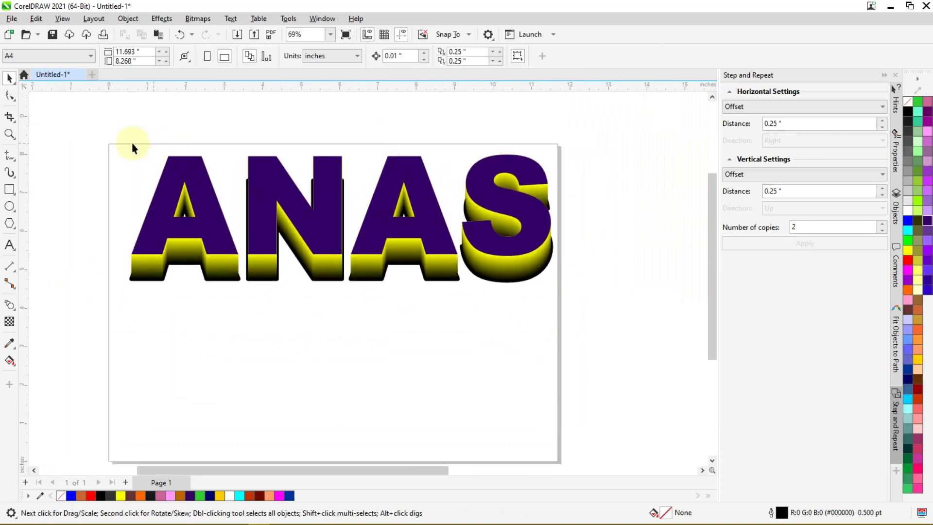
Reselect all four ANAS objects and nudge them slightly lower and left
drag(237, 233, 573, 336)
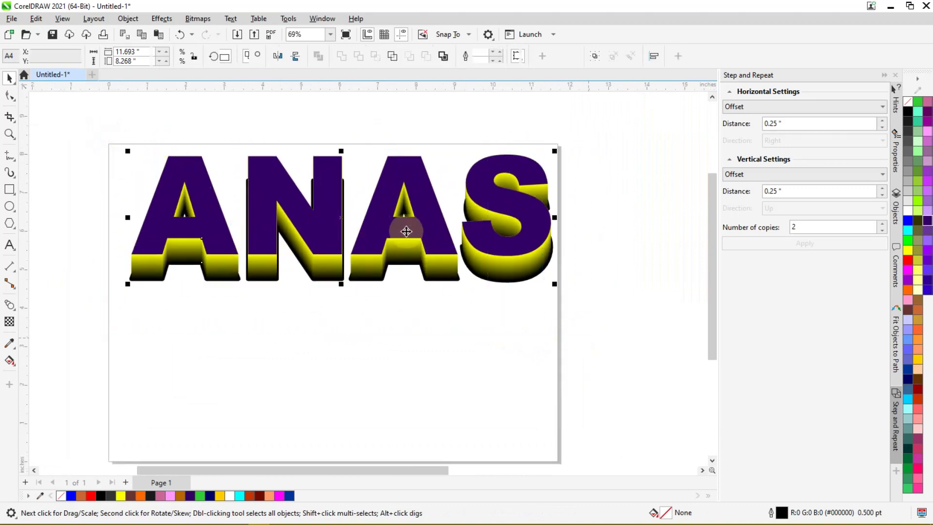
drag(406, 226, 386, 246)
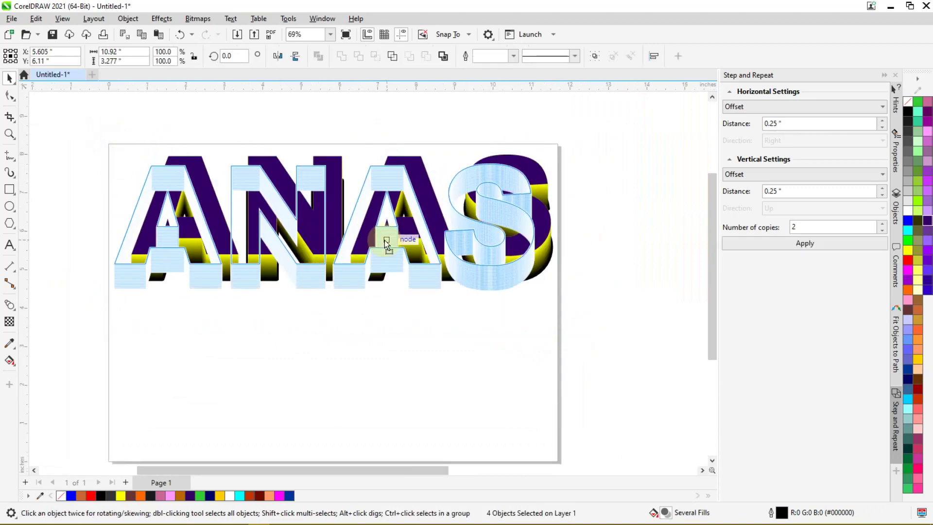
drag(385, 241, 384, 240)
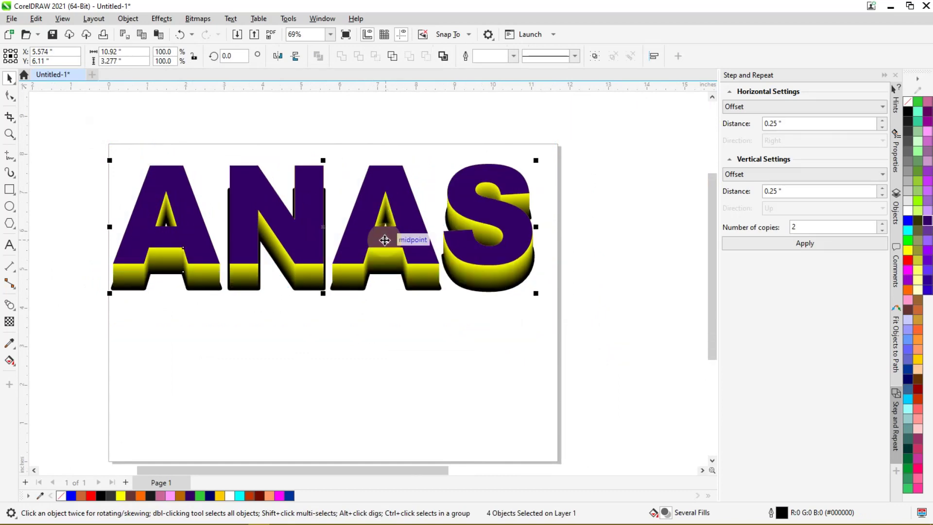
click(597, 178)
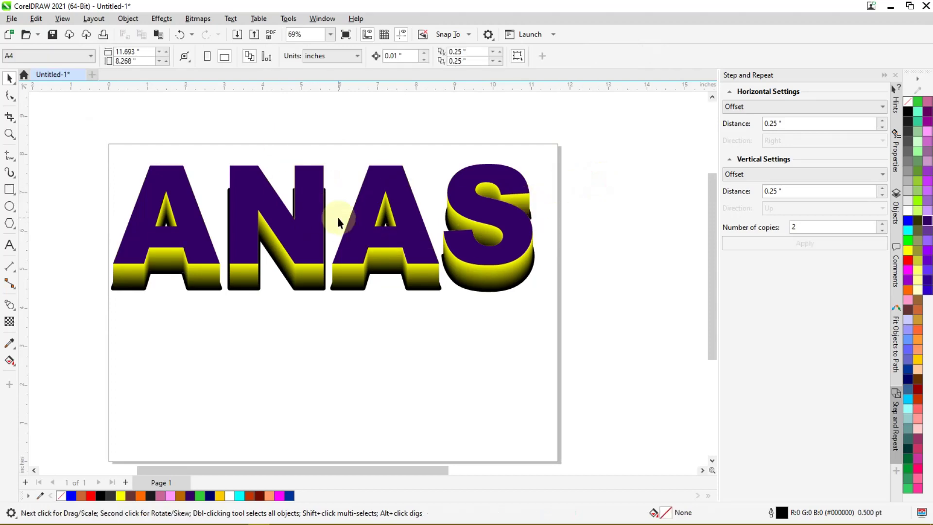
scroll(370, 243, down, 2)
scroll(370, 243, up, 2)
scroll(336, 248, down, 3)
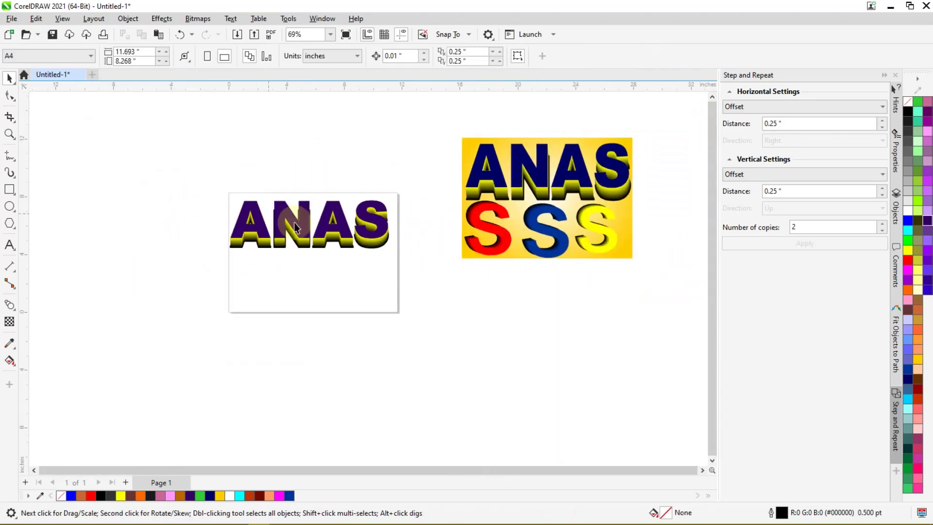
scroll(377, 227, up, 1)
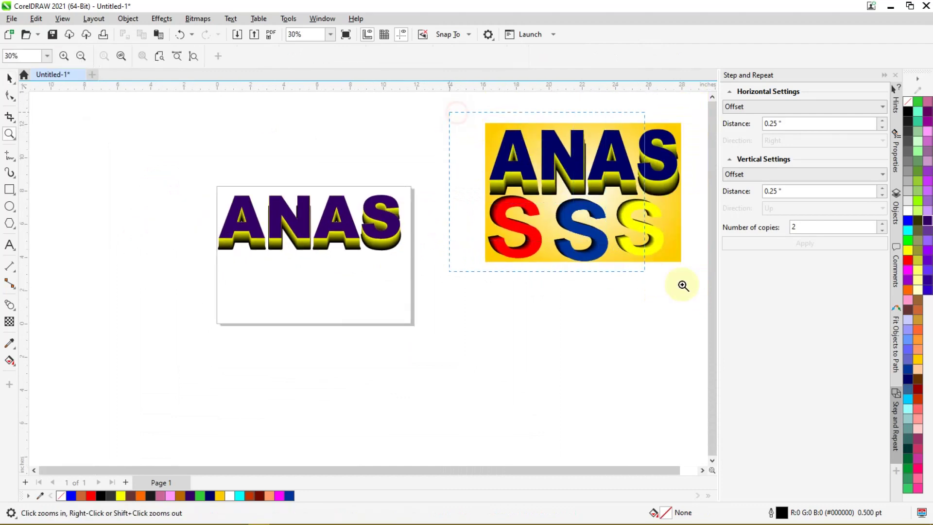
drag(448, 110, 662, 287)
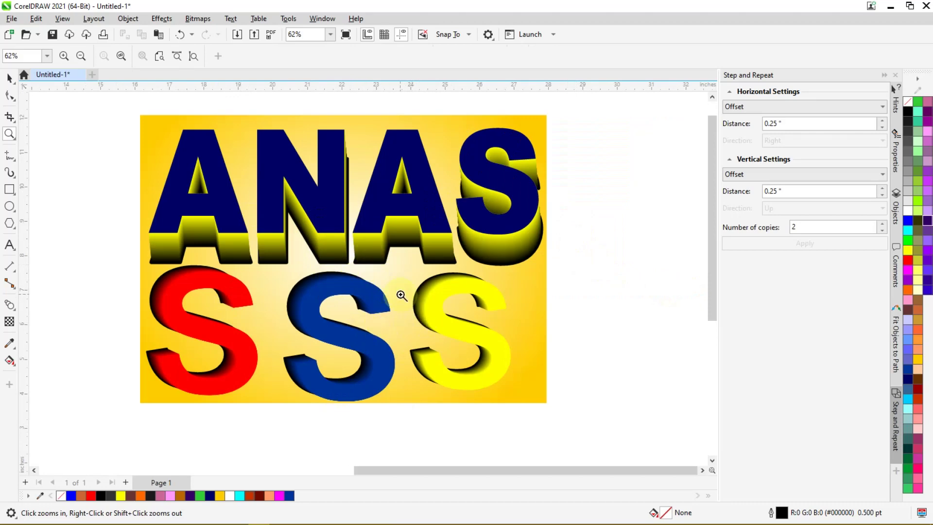
scroll(398, 292, down, 2)
scroll(408, 292, down, 1)
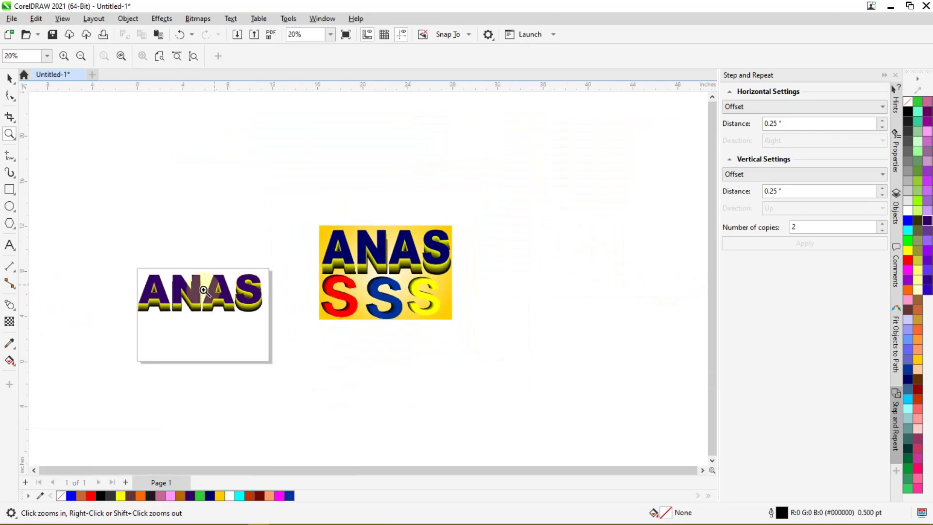
scroll(203, 291, up, 1)
drag(90, 251, 310, 401)
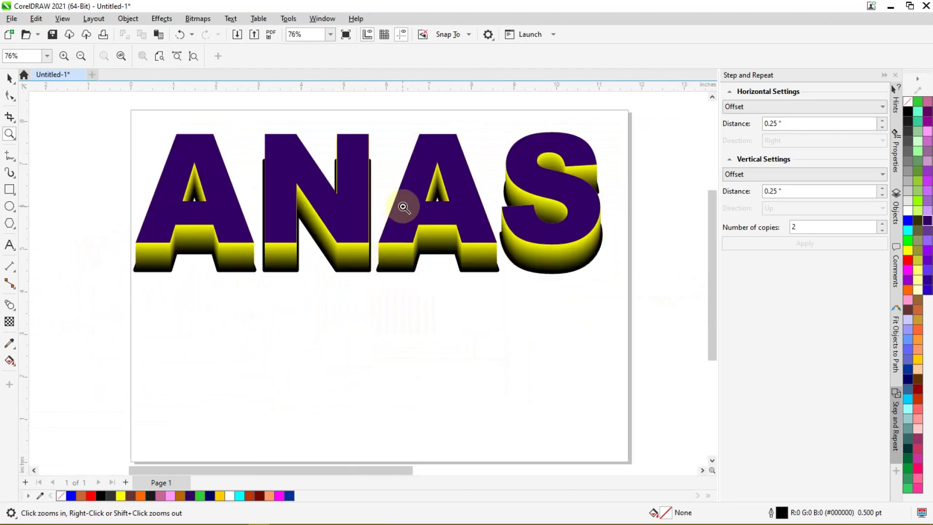